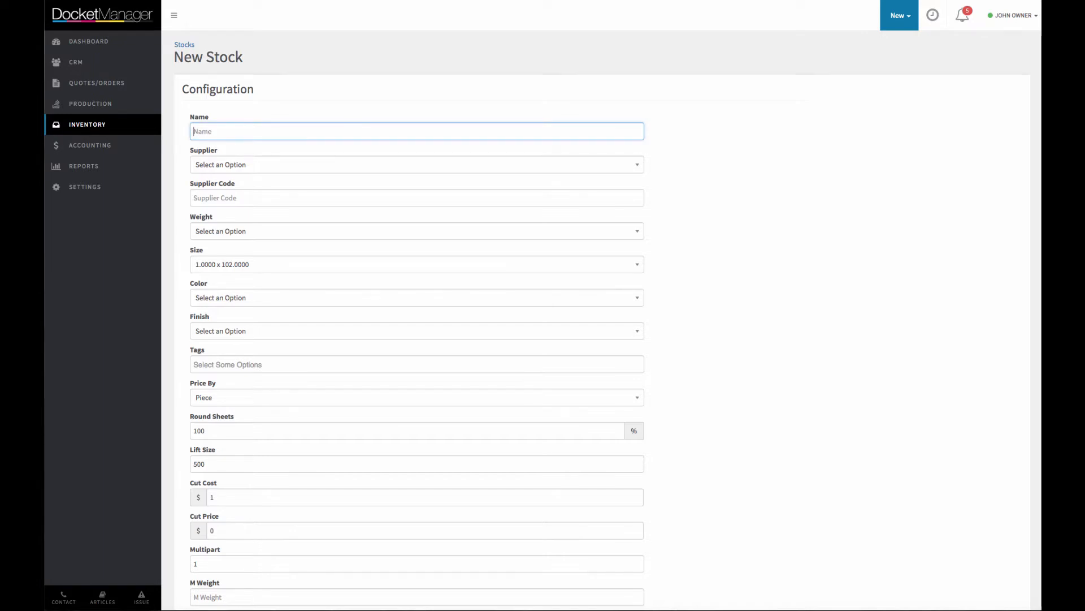
Name the new stock Astrobrights, with Spicers as supplier and 1234 as supplier code.
{"action": "type", "text": "Astrobrights"}
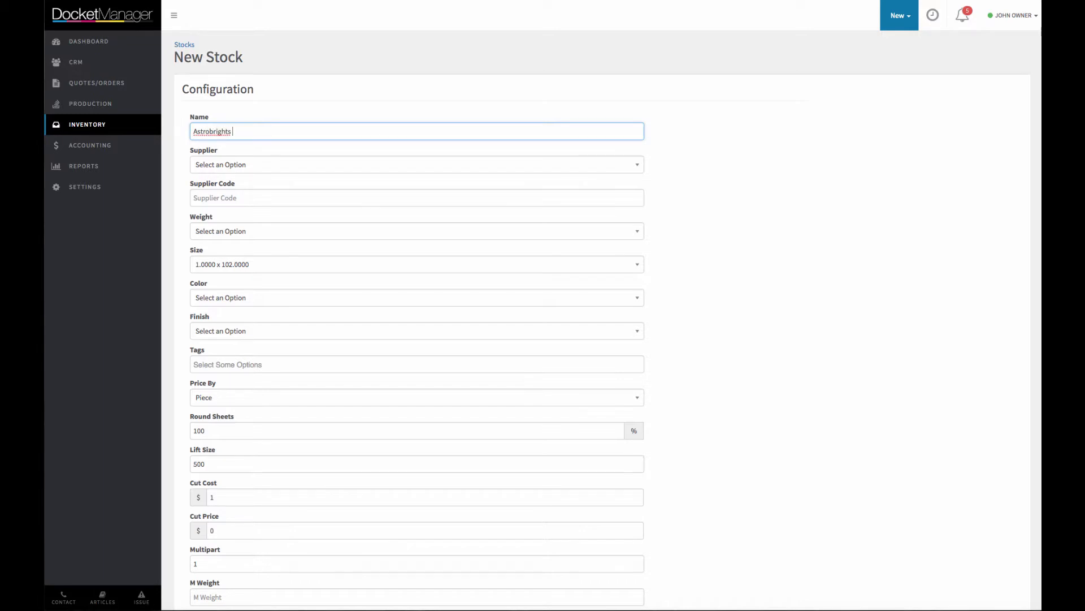
{"action": "key", "text": "BackSpace"}
{"action": "left_click", "coordinate": [277, 173]}
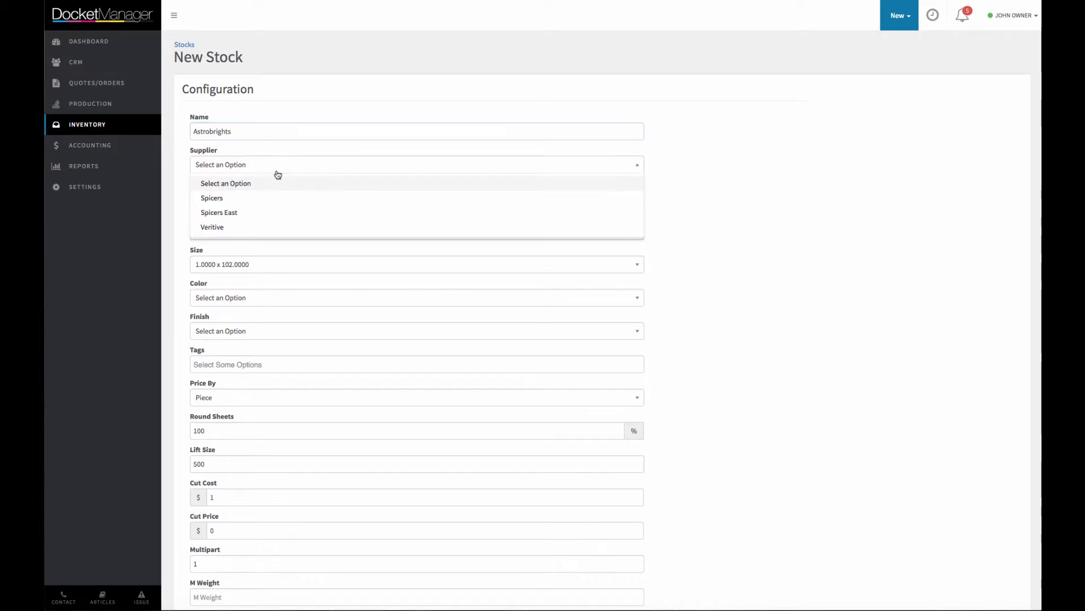
{"action": "left_click", "coordinate": [263, 196]}
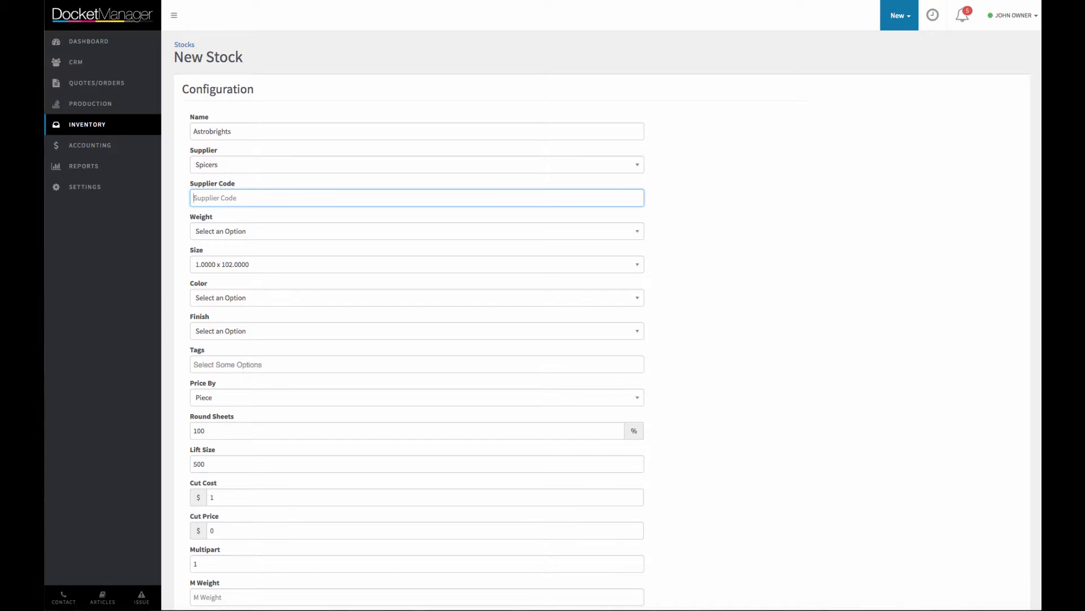
{"action": "type", "text": "1234"}
Set the stock's weight to 20lbs and its size to 8.5 x 11.
{"action": "left_click", "coordinate": [217, 237]}
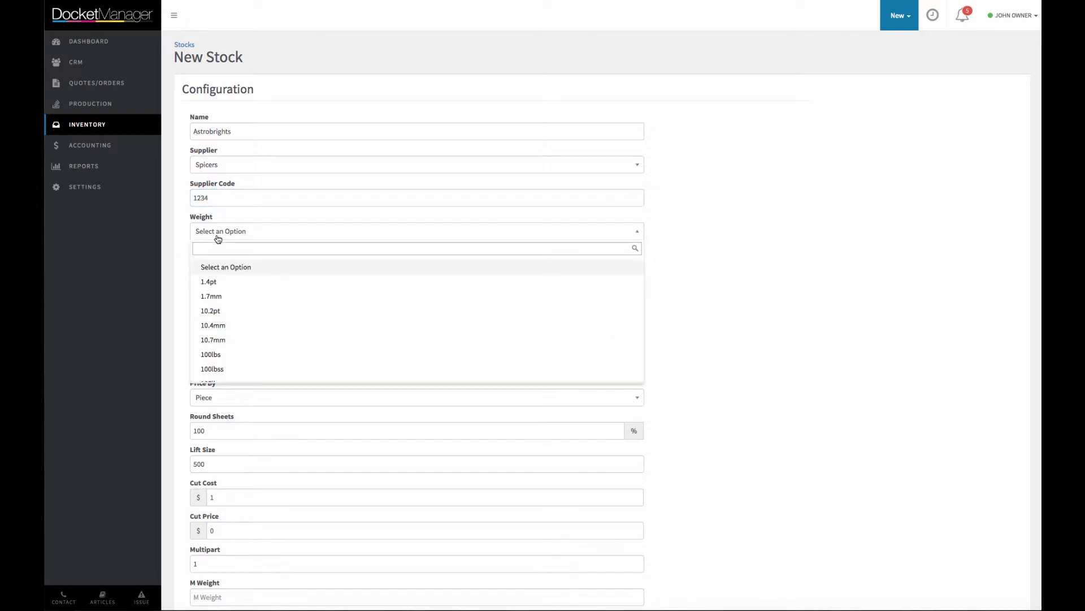
{"action": "type", "text": "20"}
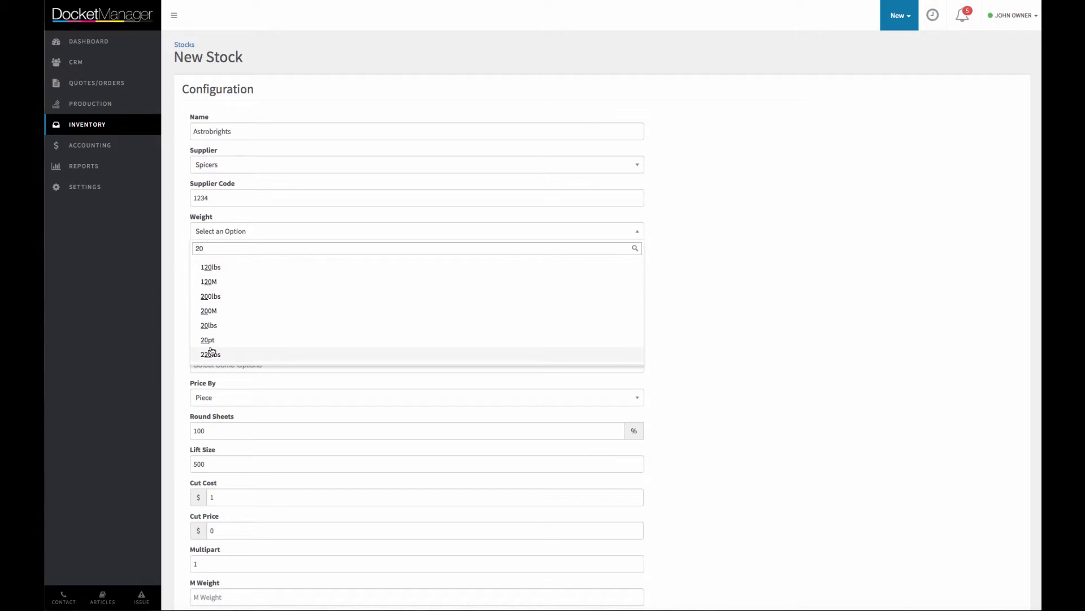
{"action": "left_click", "coordinate": [214, 327]}
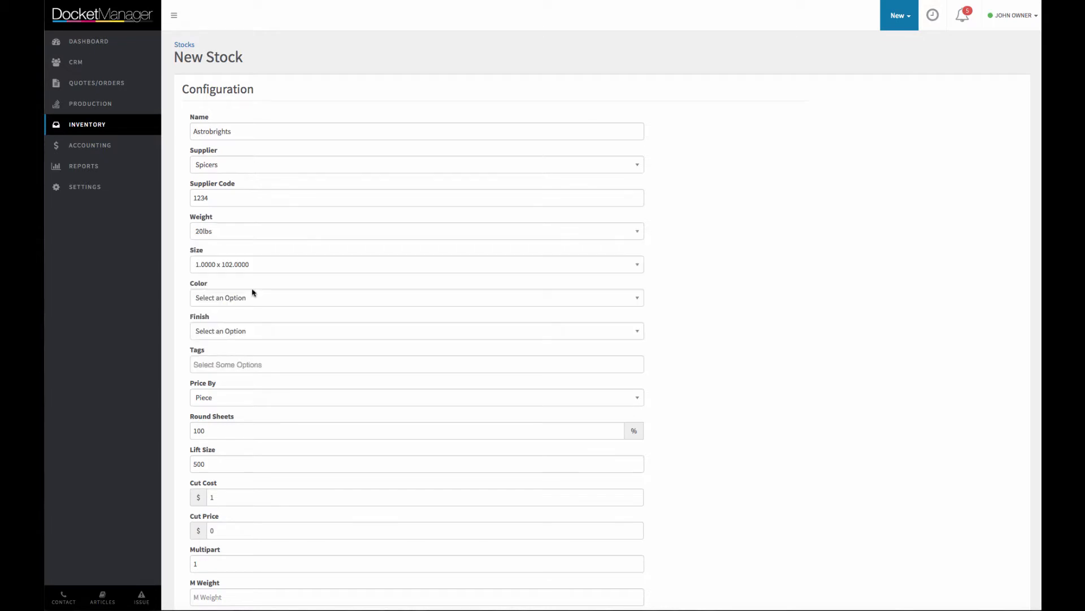
{"action": "left_click", "coordinate": [265, 273]}
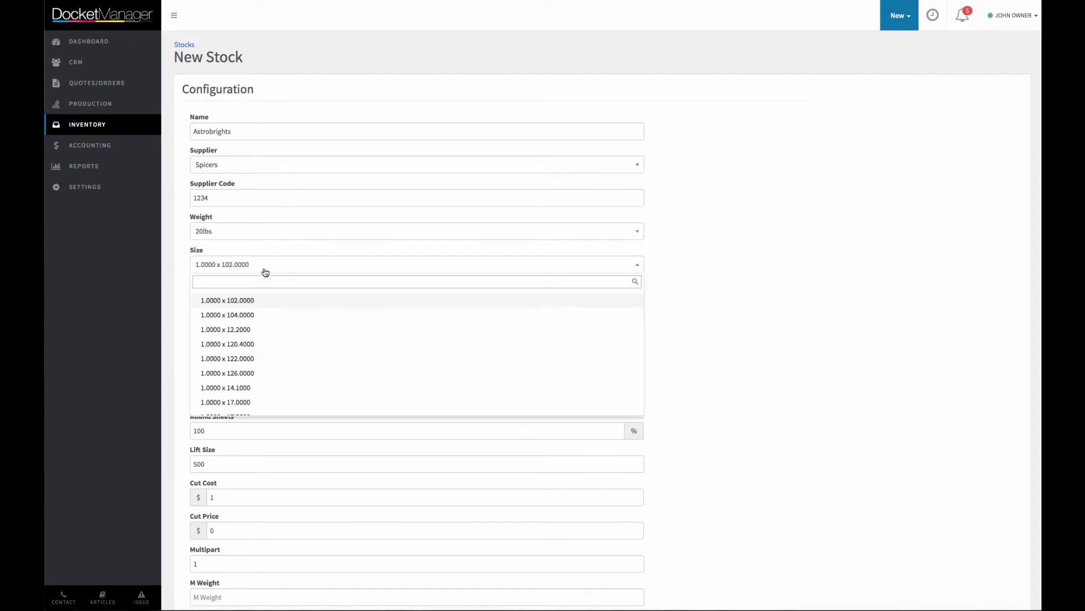
{"action": "type", "text": "8.5"}
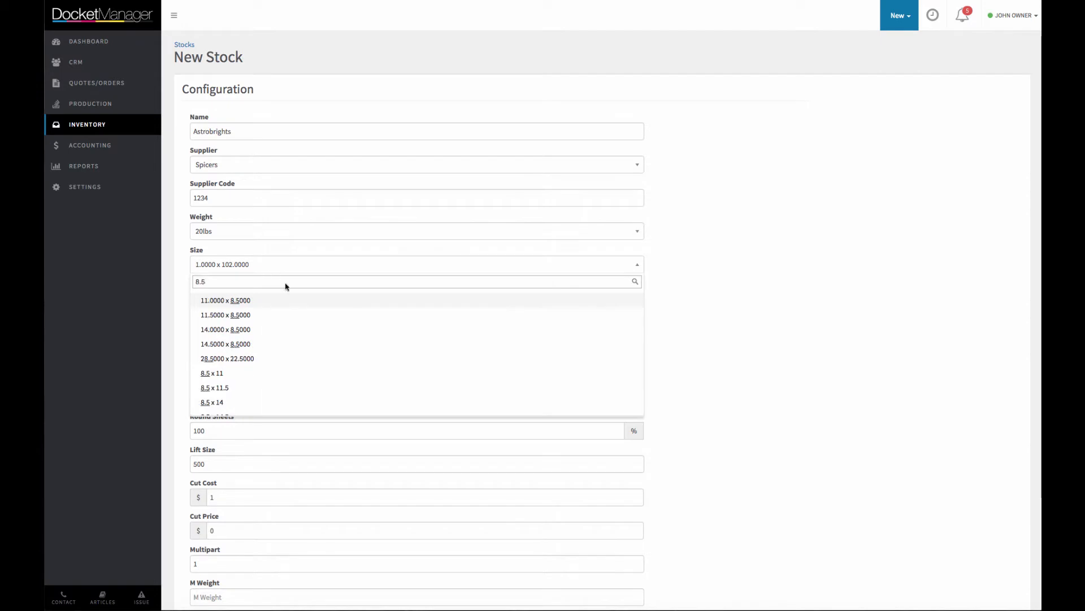
{"action": "left_click", "coordinate": [219, 375]}
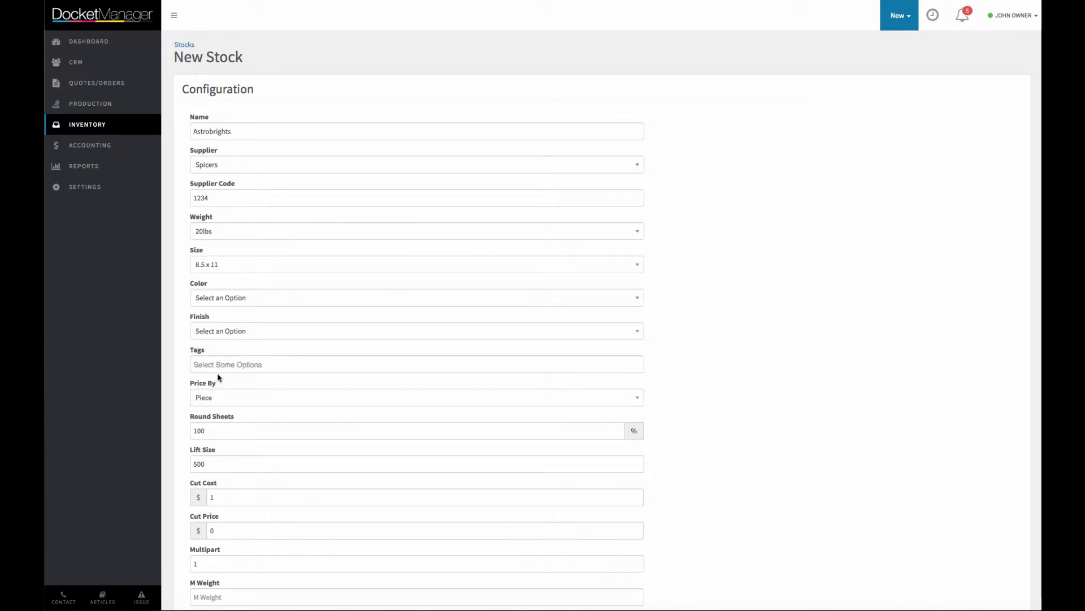
Set the stock's color to Celestial Blue and its finish to Smooth.
{"action": "left_click", "coordinate": [231, 297]}
{"action": "type", "text": "blue"}
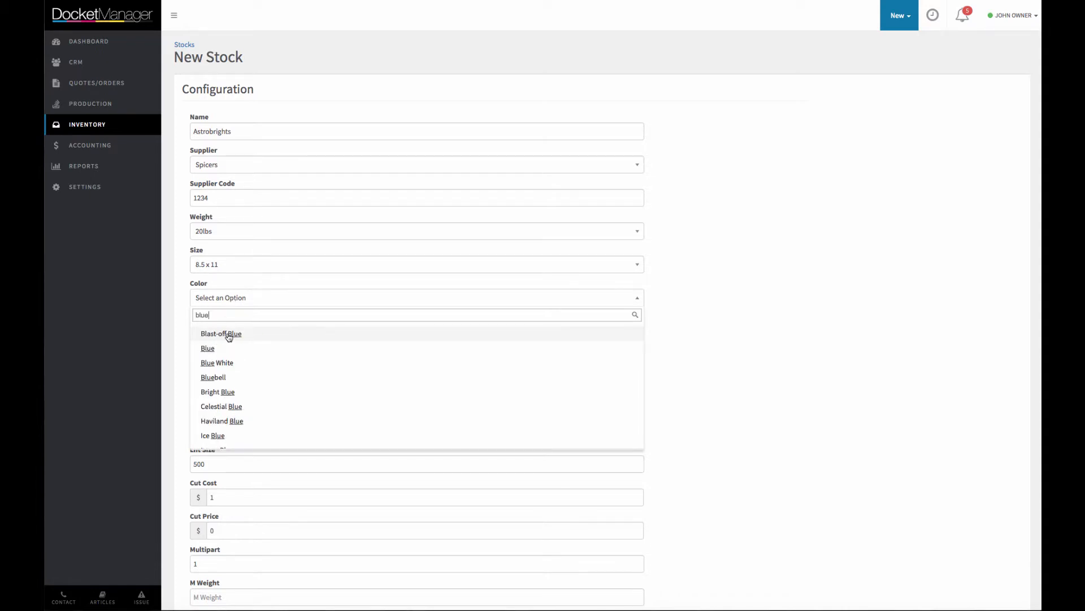
{"action": "left_click", "coordinate": [229, 407]}
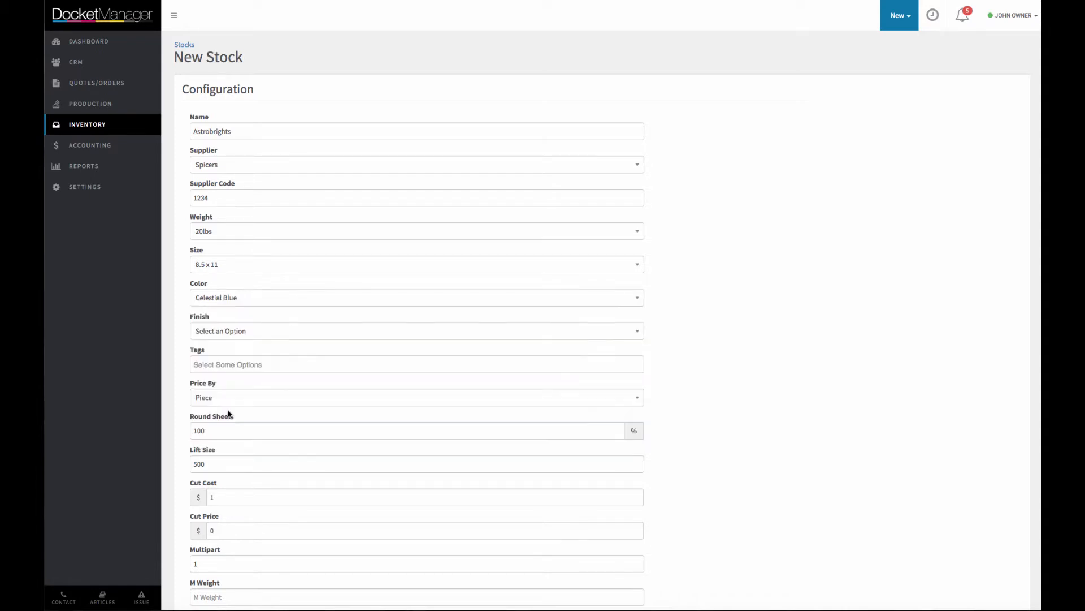
{"action": "left_click", "coordinate": [228, 337]}
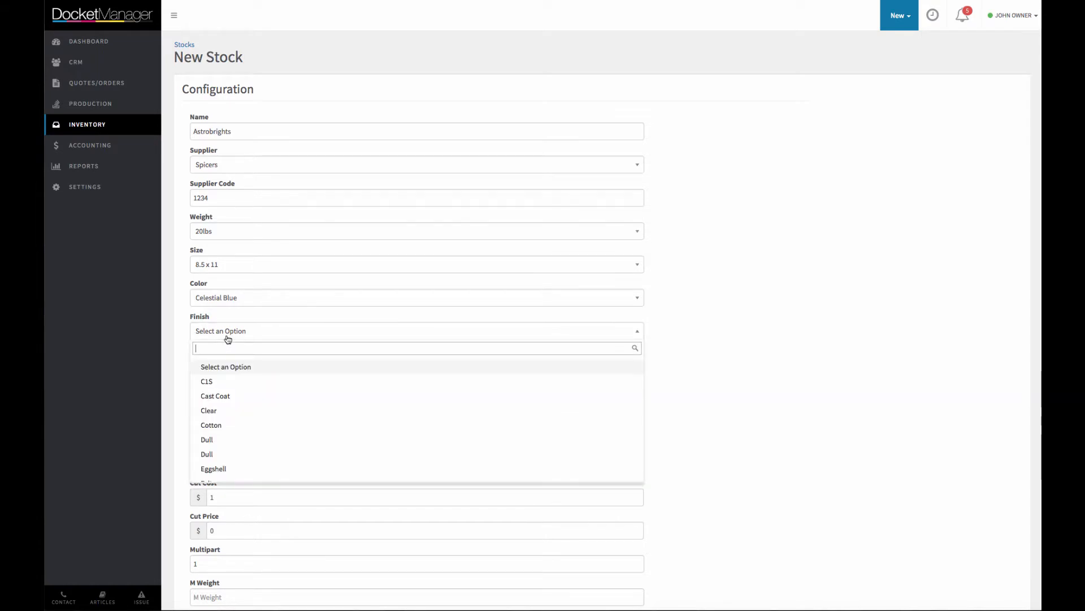
{"action": "type", "text": "Smoo"}
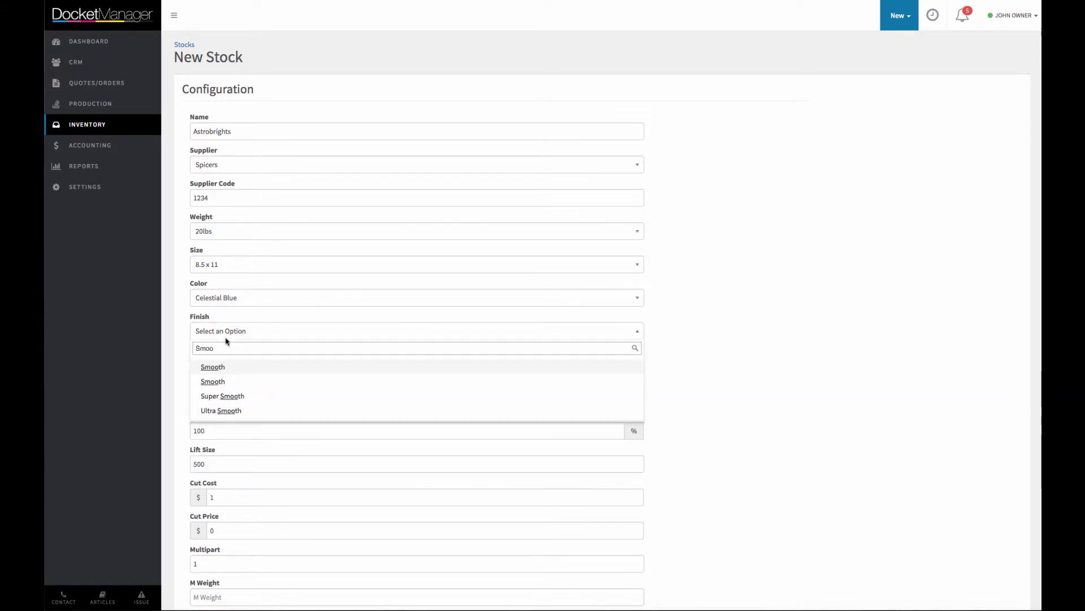
{"action": "left_click", "coordinate": [223, 367]}
Add the tags 60lb Colours and Text to the stock.
{"action": "left_click", "coordinate": [228, 368]}
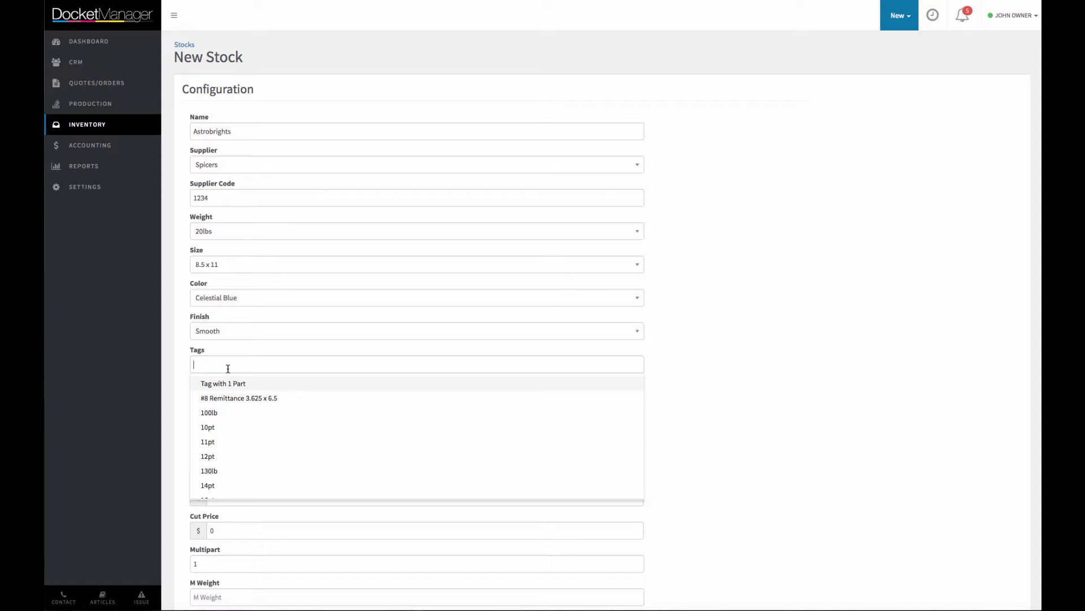
{"action": "type", "text": "car"}
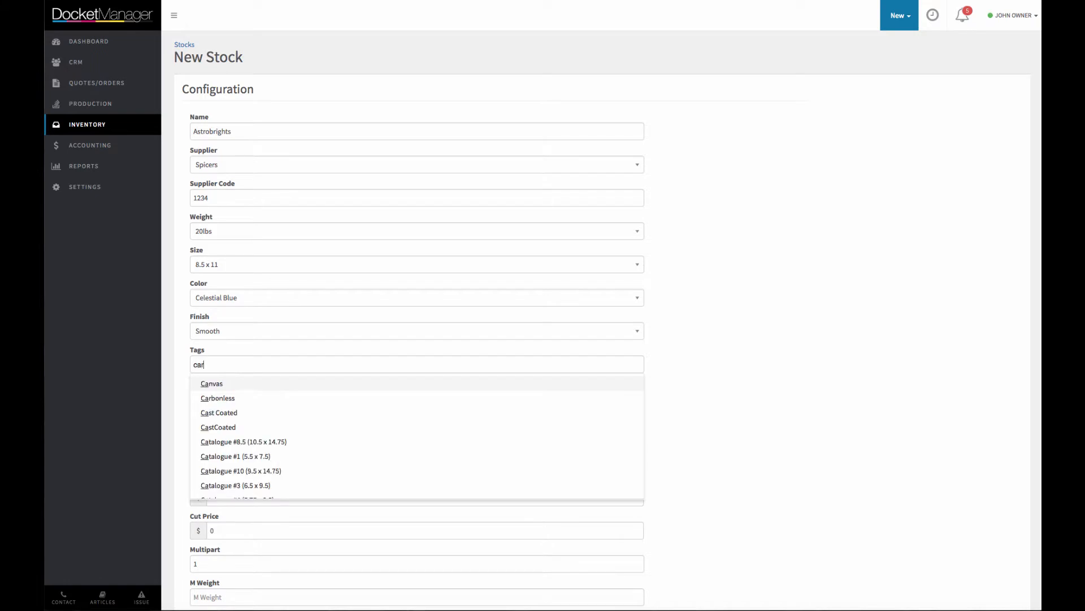
{"action": "key", "text": "BackSpace"}
{"action": "key", "text": "BackSpace"}
{"action": "key", "text": "BackSpace"}
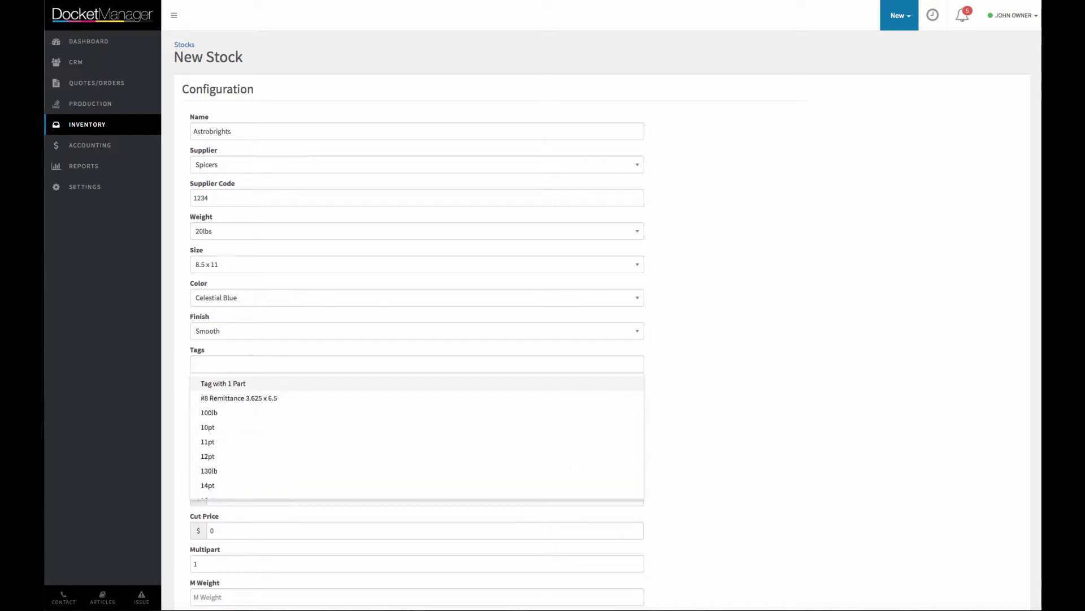
{"action": "type", "text": "co"}
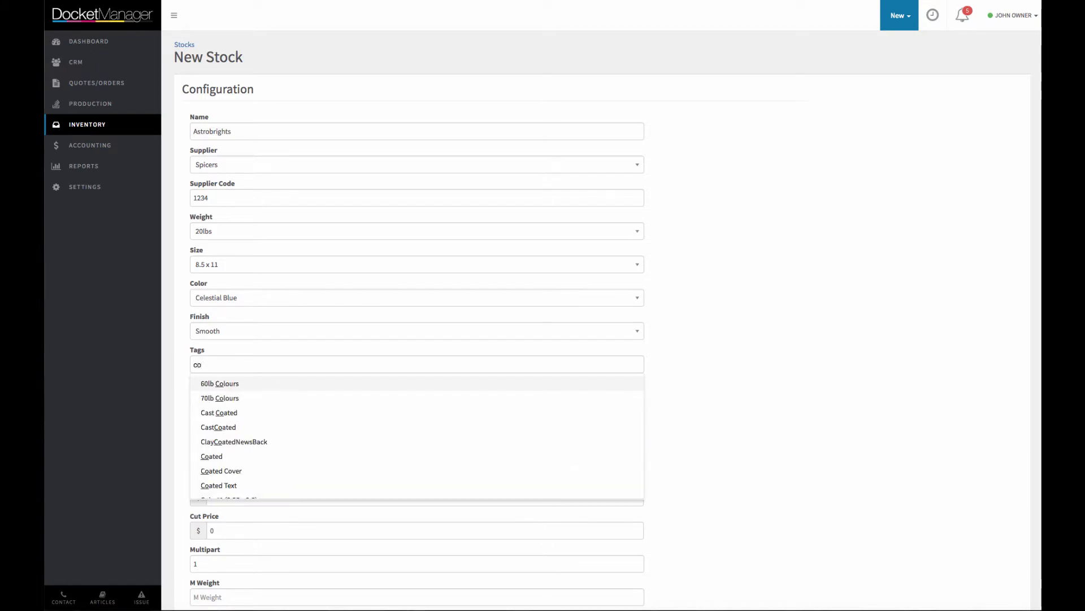
{"action": "scroll", "coordinate": [225, 448], "scroll_direction": "down", "scroll_amount": 1}
{"action": "scroll", "coordinate": [225, 441], "scroll_direction": "up", "scroll_amount": 1}
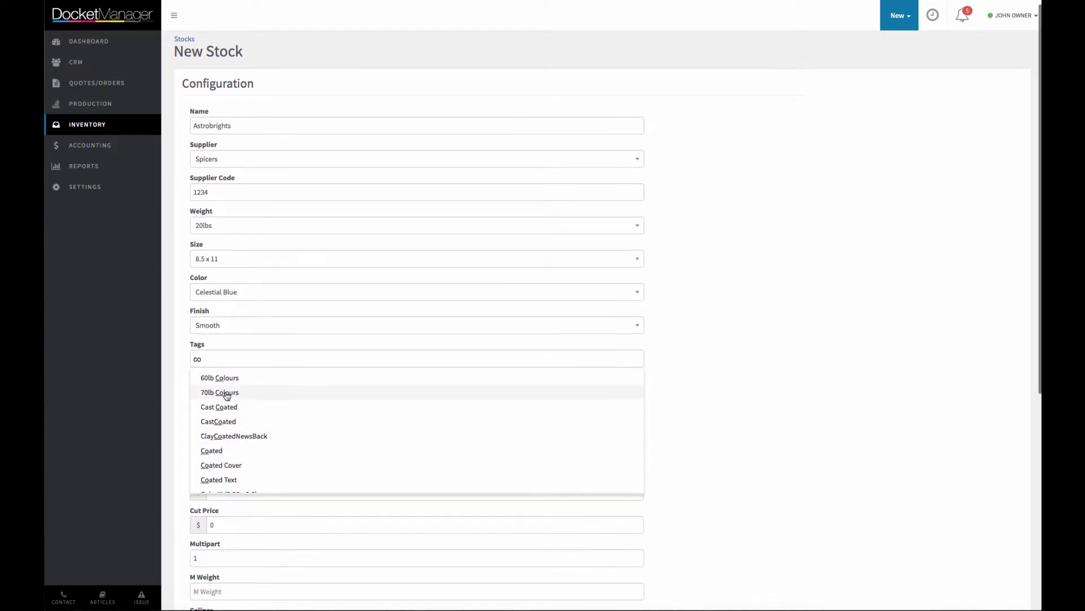
{"action": "left_click", "coordinate": [215, 380]}
{"action": "type", "text": "tex"}
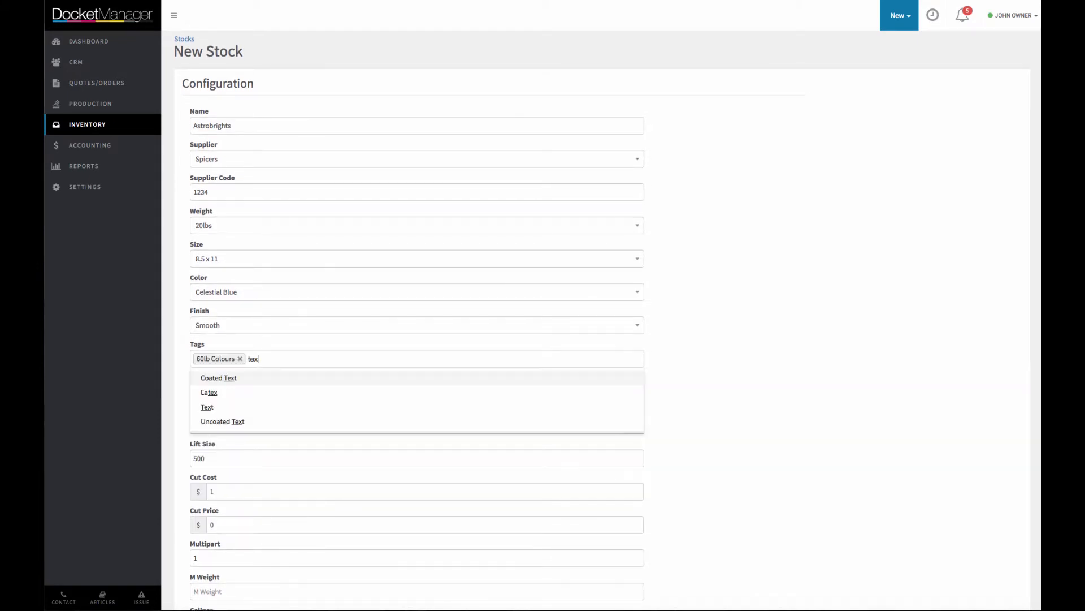
{"action": "left_click", "coordinate": [210, 409]}
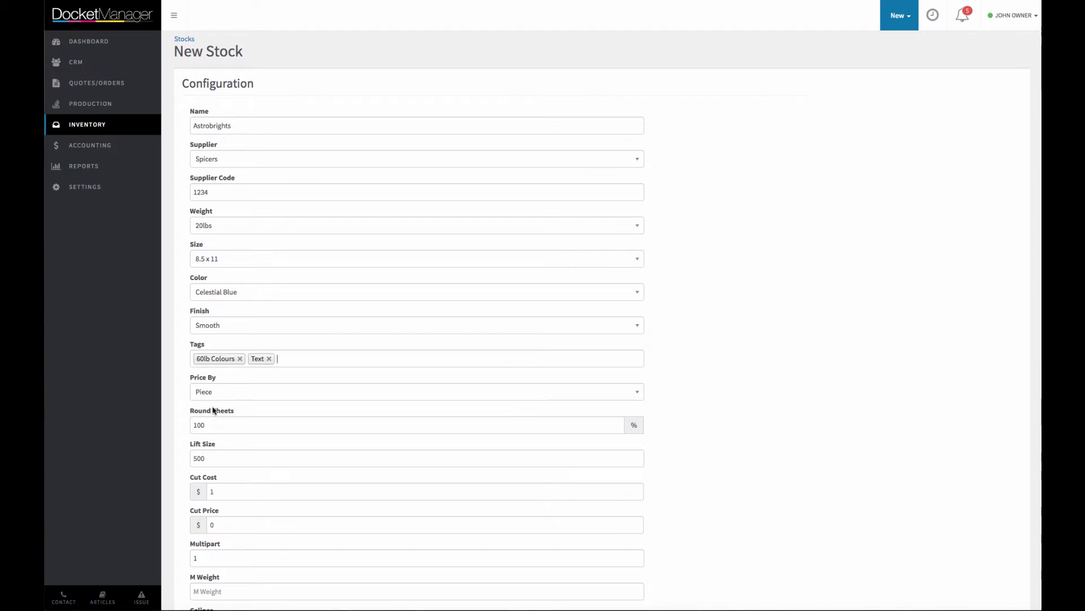
Examine the available Price By options for the stock, leaving the choice as it is.
{"action": "scroll", "coordinate": [215, 411], "scroll_direction": "down", "scroll_amount": 1}
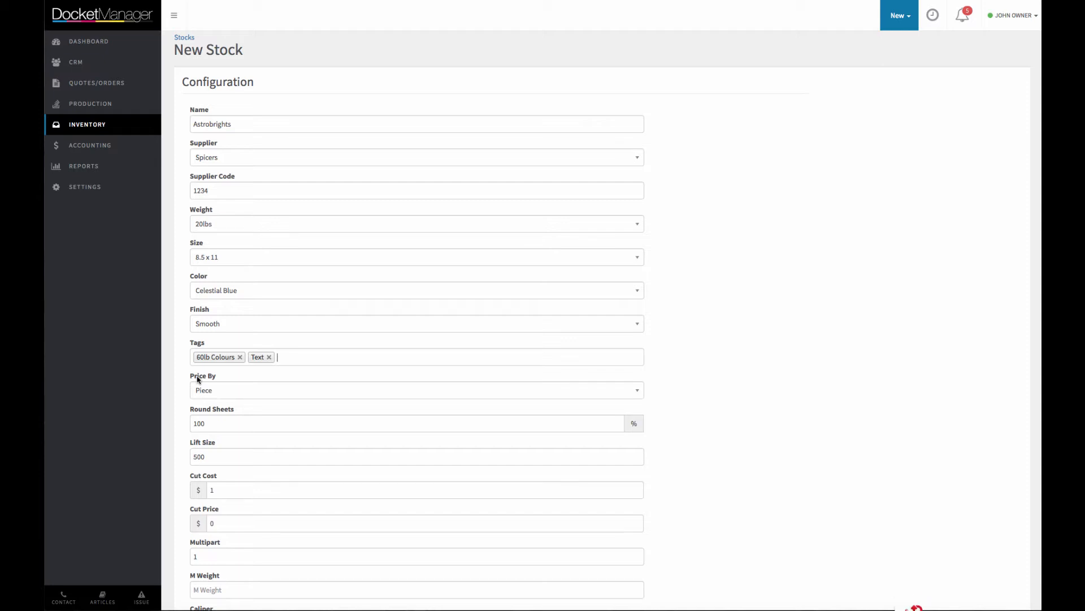
{"action": "left_click", "coordinate": [213, 390]}
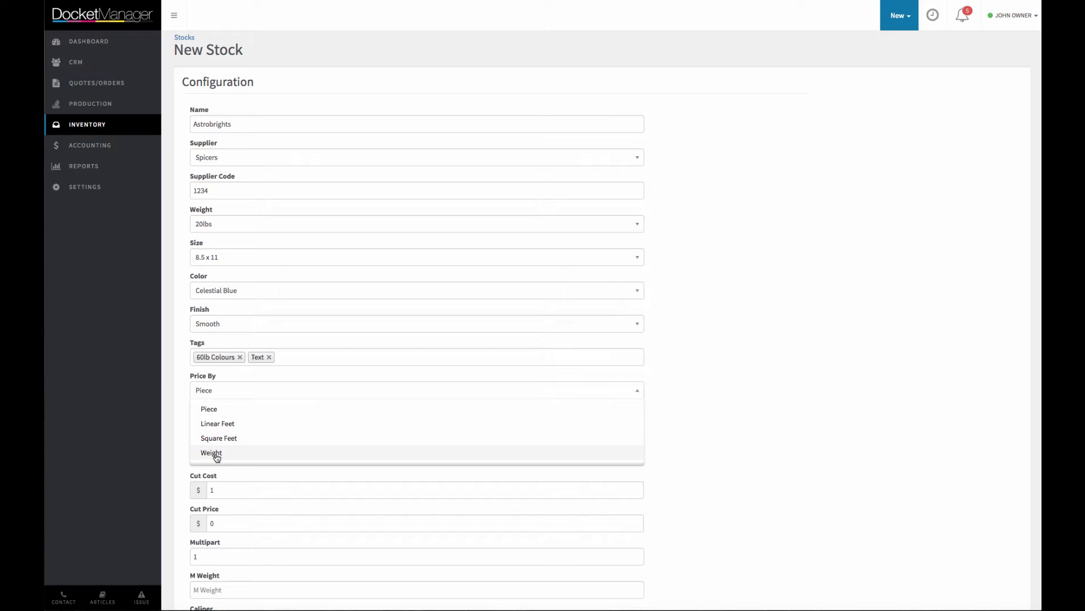
{"action": "left_click", "coordinate": [840, 470]}
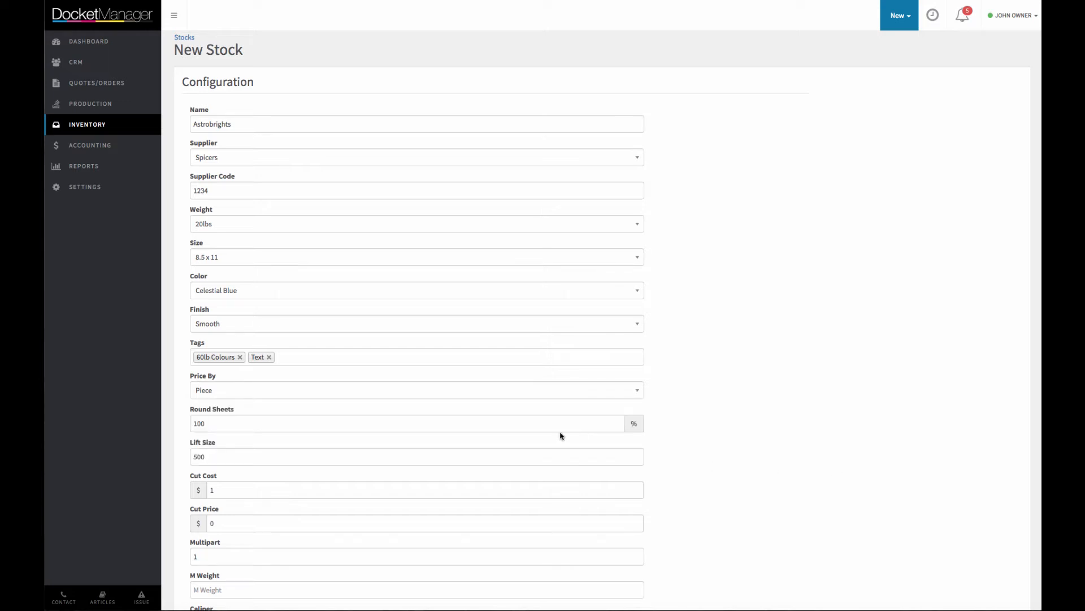
Set the stock's lift size to 1000.
{"action": "scroll", "coordinate": [324, 415], "scroll_direction": "down", "scroll_amount": 1}
{"action": "double_click", "coordinate": [234, 421]}
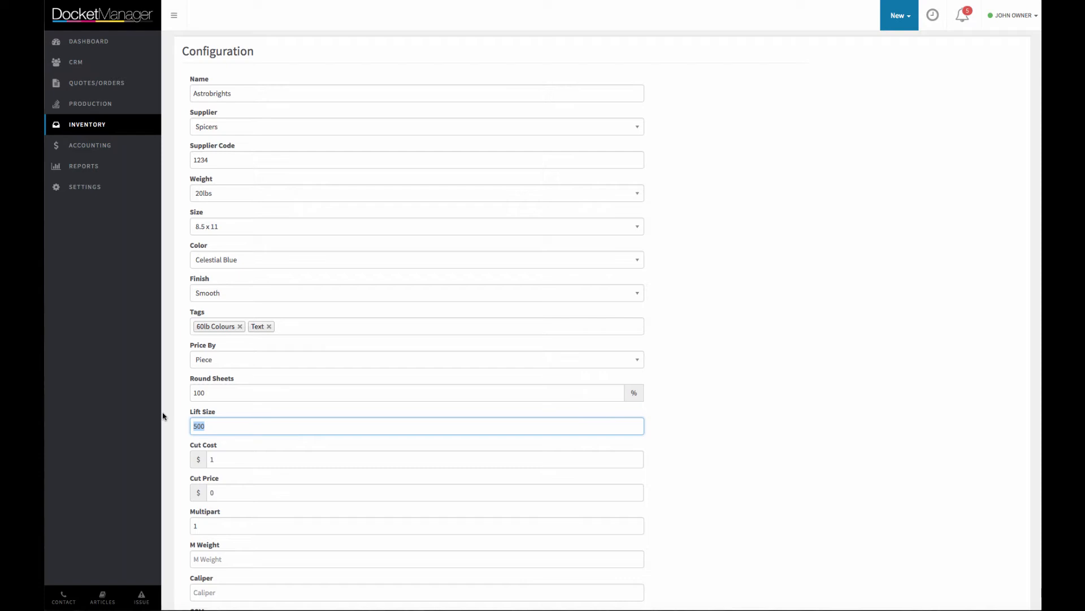
{"action": "type", "text": "1000"}
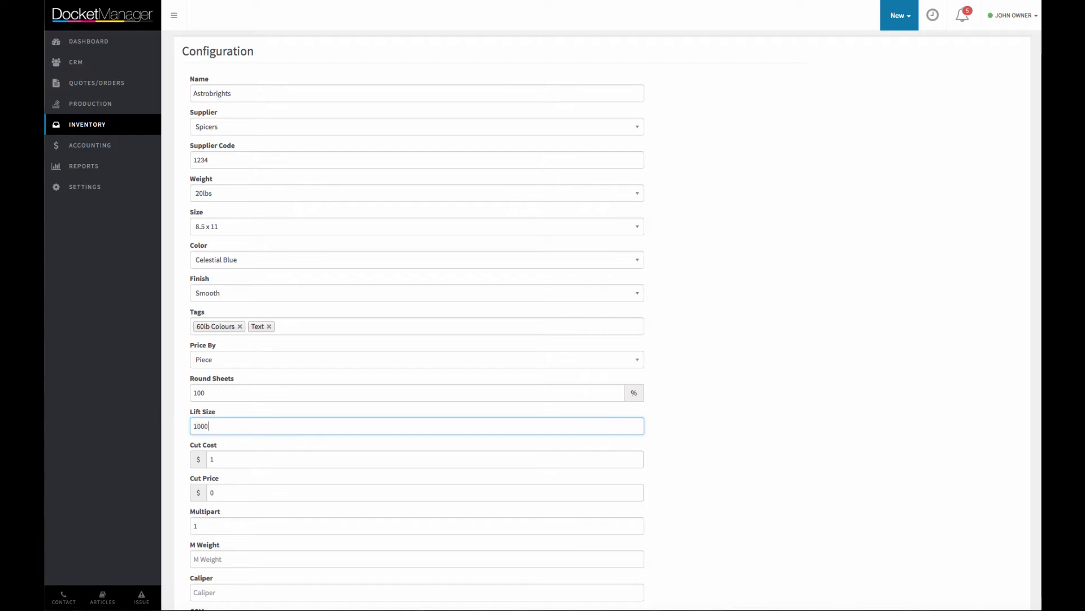
Set the stock's cut cost to $0.5 and its cut price to $1.
{"action": "scroll", "coordinate": [247, 414], "scroll_direction": "down", "scroll_amount": 3}
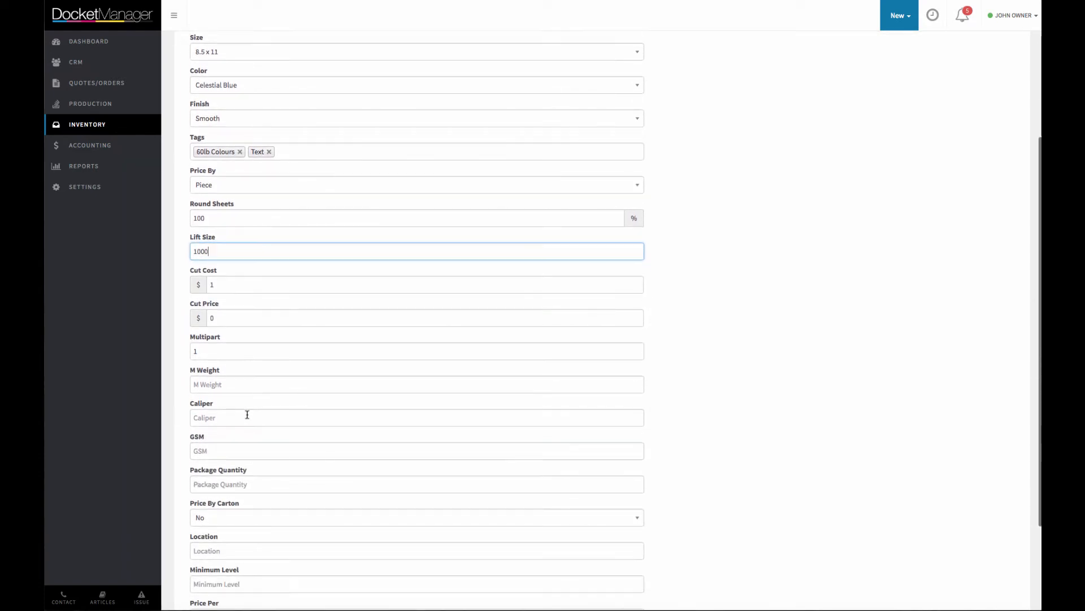
{"action": "left_click_drag", "start_coordinate": [222, 286], "coordinate": [198, 286]}
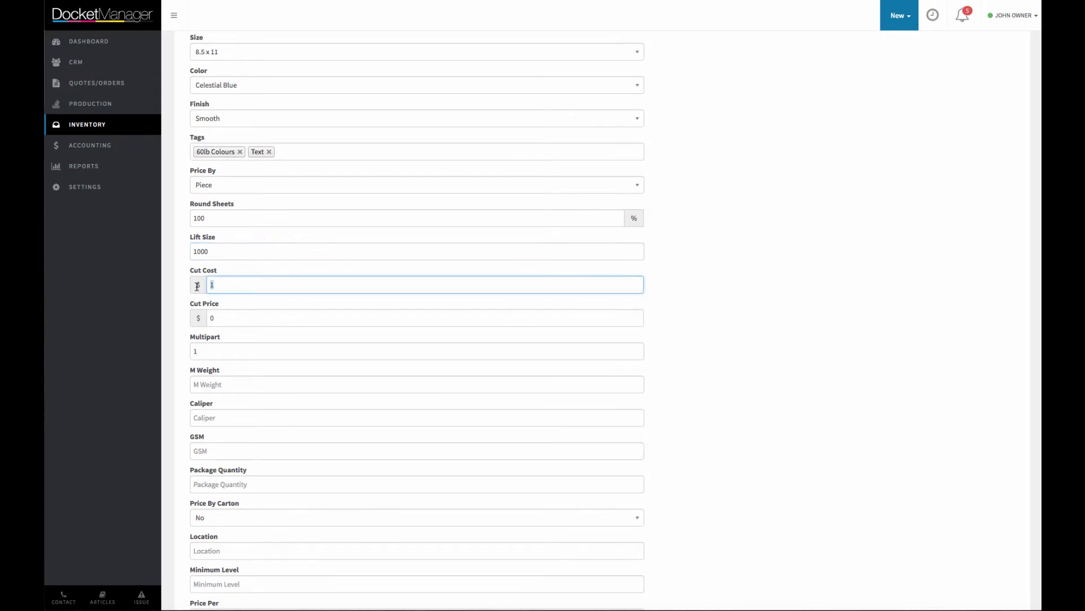
{"action": "type", "text": "0.5"}
{"action": "left_click_drag", "start_coordinate": [224, 316], "coordinate": [206, 319]}
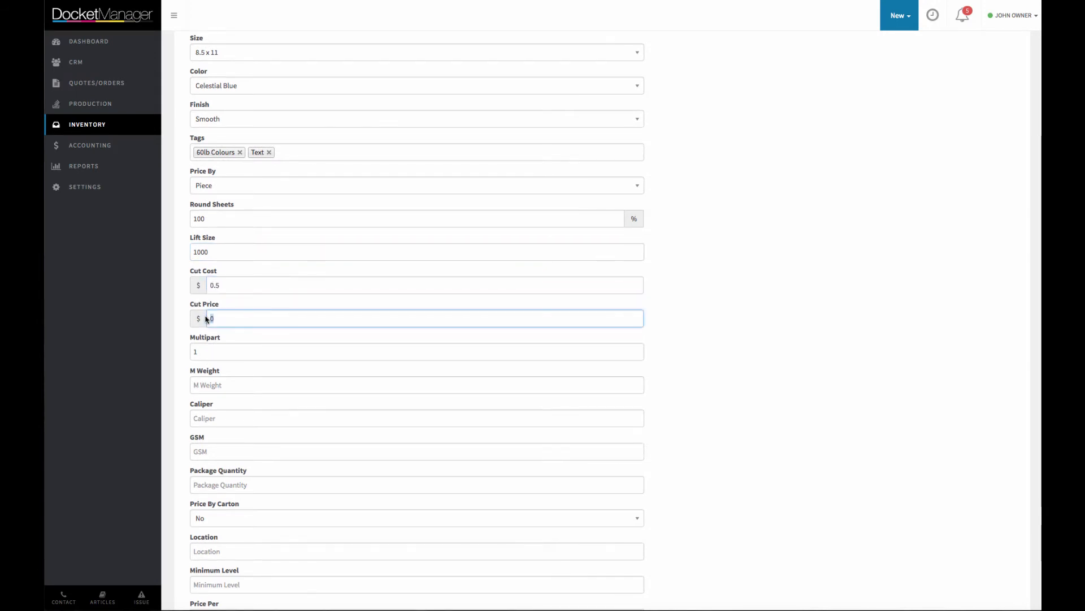
{"action": "type", "text": "1"}
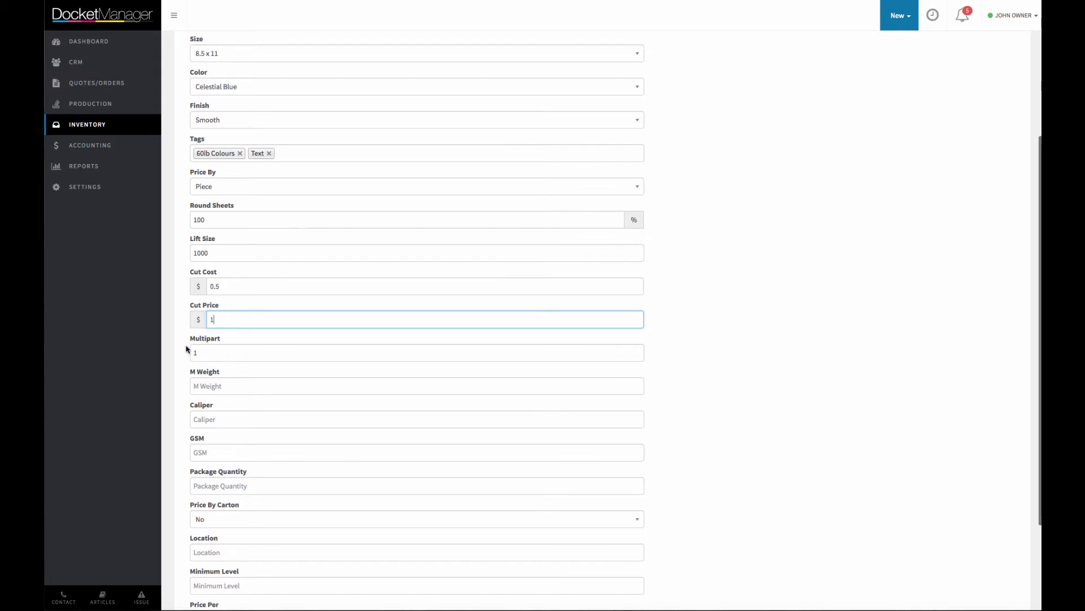
Keep the multipart value and enter an M weight of 40 and a caliper of .004.
{"action": "left_click_drag", "start_coordinate": [207, 355], "coordinate": [177, 353]}
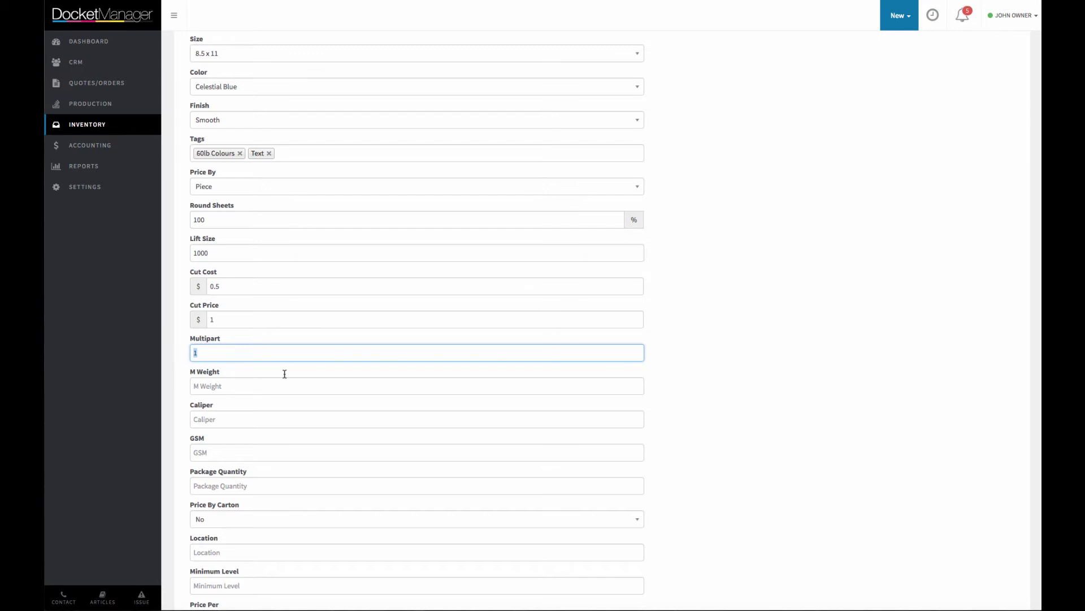
{"action": "scroll", "coordinate": [281, 400], "scroll_direction": "down", "scroll_amount": 1}
{"action": "left_click", "coordinate": [247, 376]}
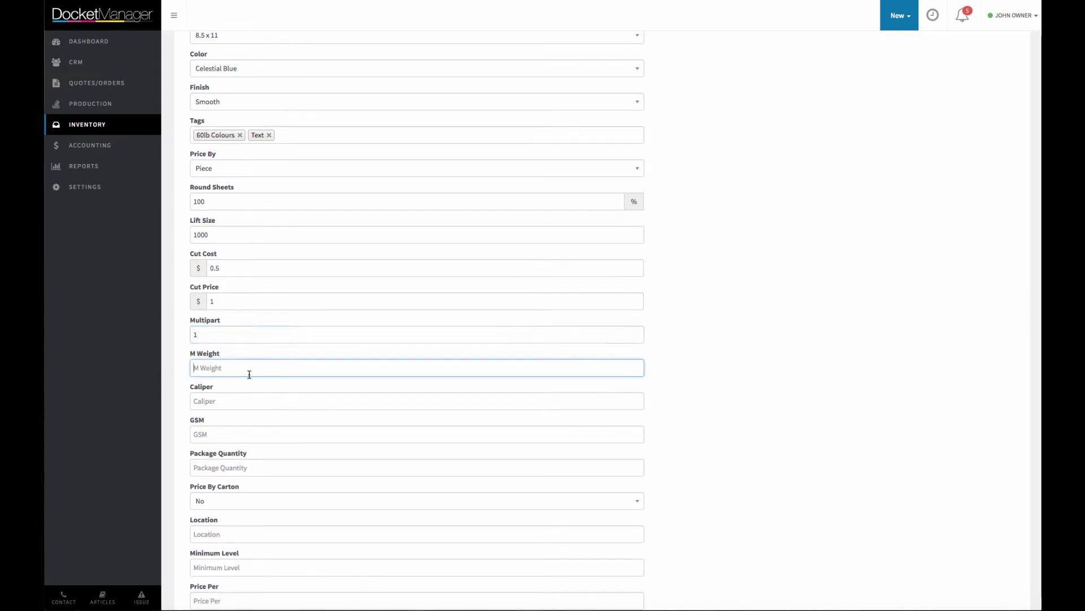
{"action": "scroll", "coordinate": [248, 374], "scroll_direction": "up", "scroll_amount": 1}
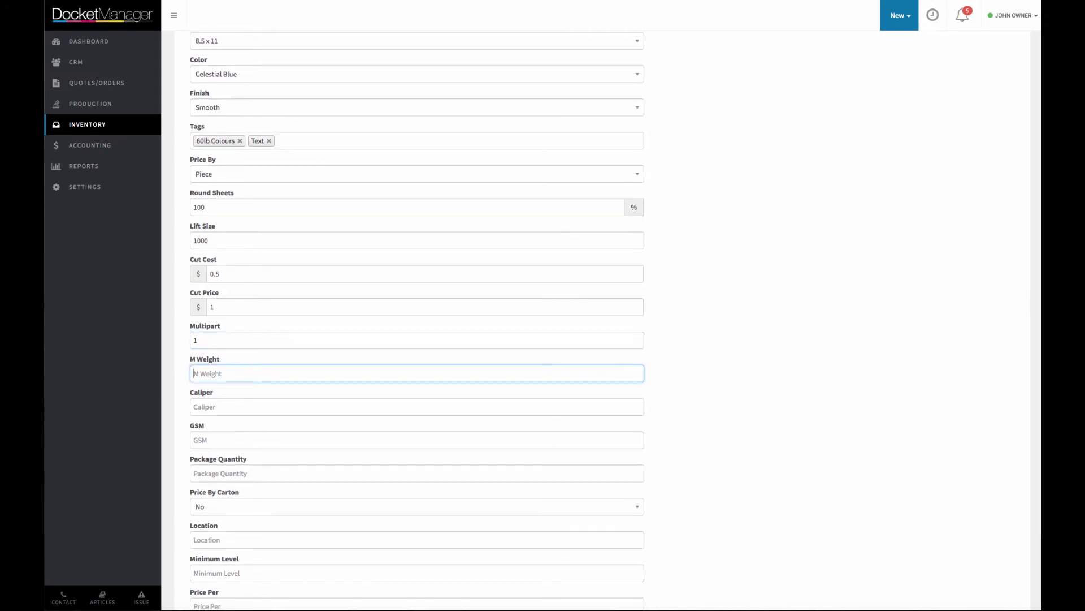
{"action": "type", "text": "40"}
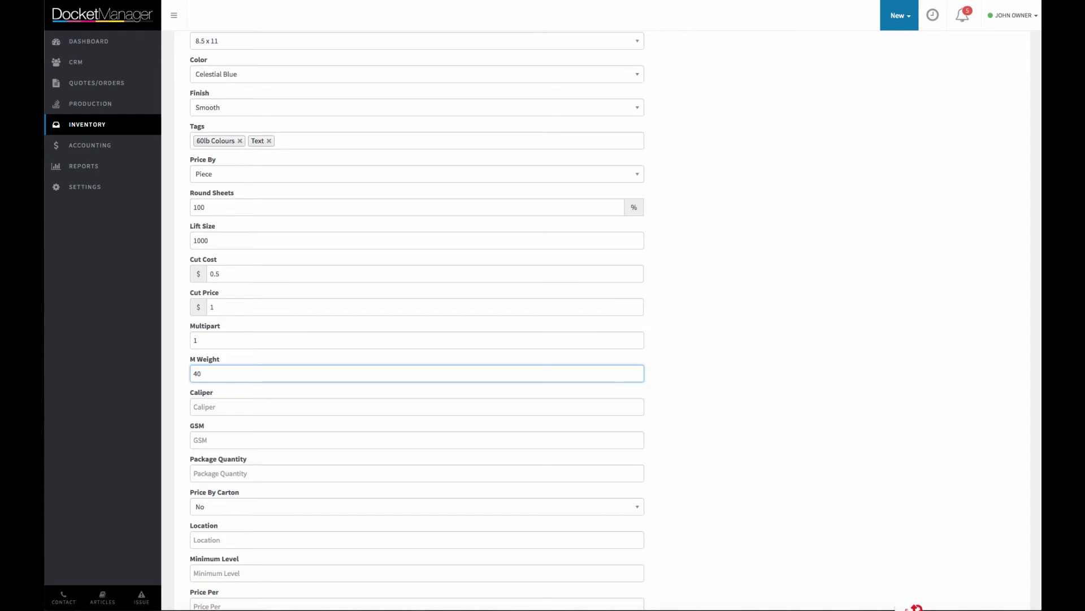
{"action": "left_click", "coordinate": [220, 407]}
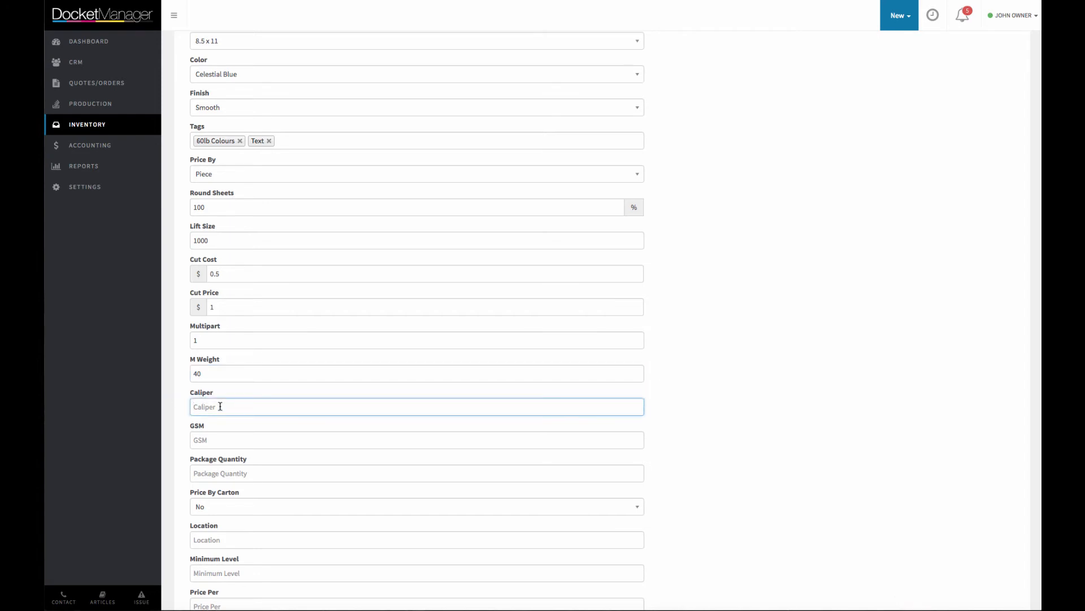
{"action": "type", "text": ".004"}
Leave the stock's GSM blank and set its package quantity to 500.
{"action": "left_click", "coordinate": [221, 440]}
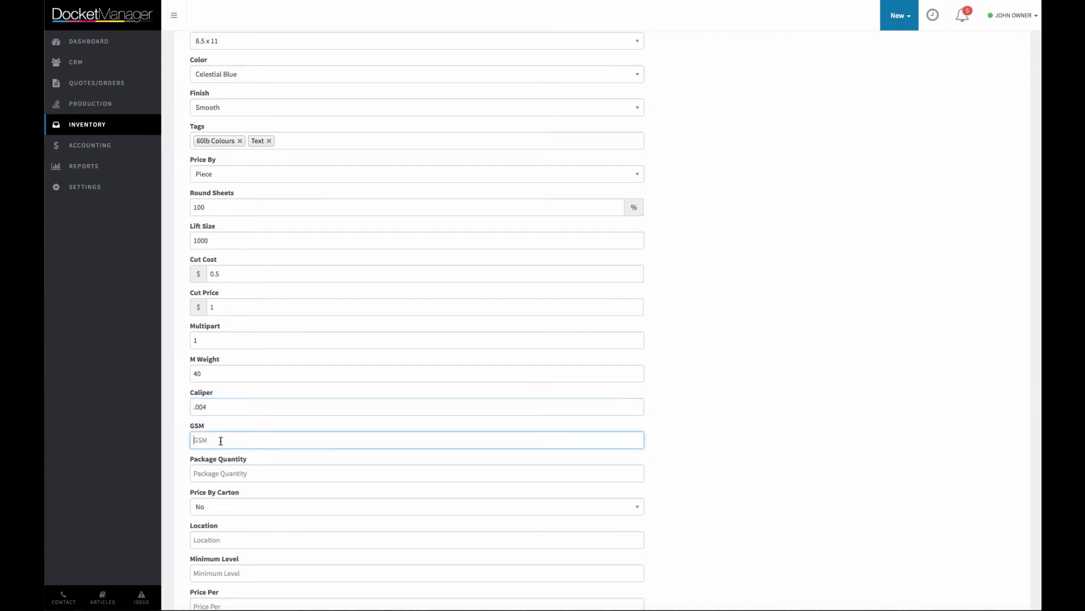
{"action": "scroll", "coordinate": [220, 441], "scroll_direction": "down", "scroll_amount": 2}
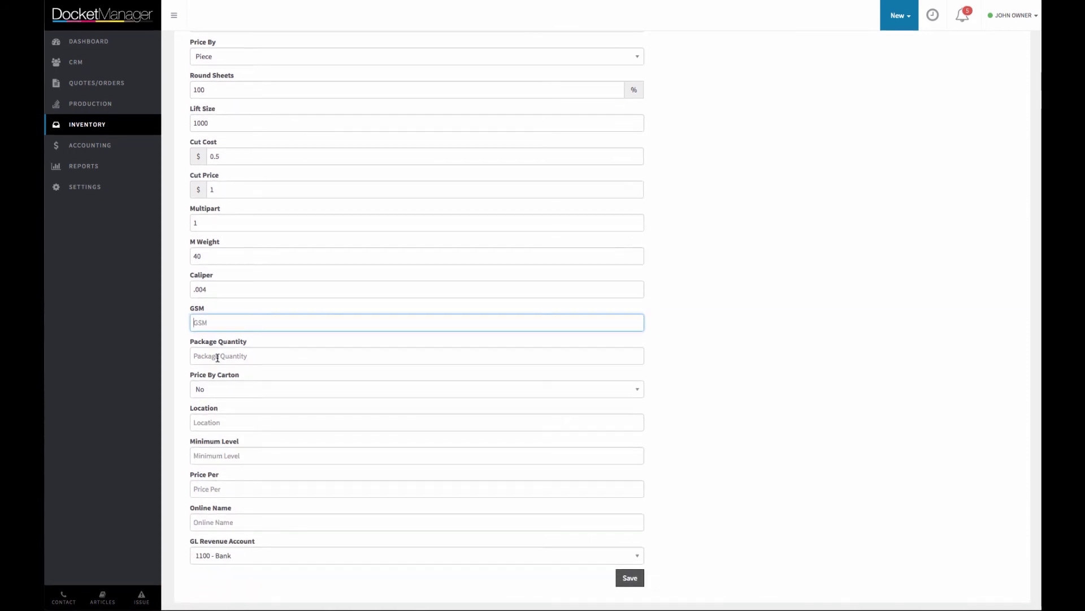
{"action": "left_click", "coordinate": [218, 358]}
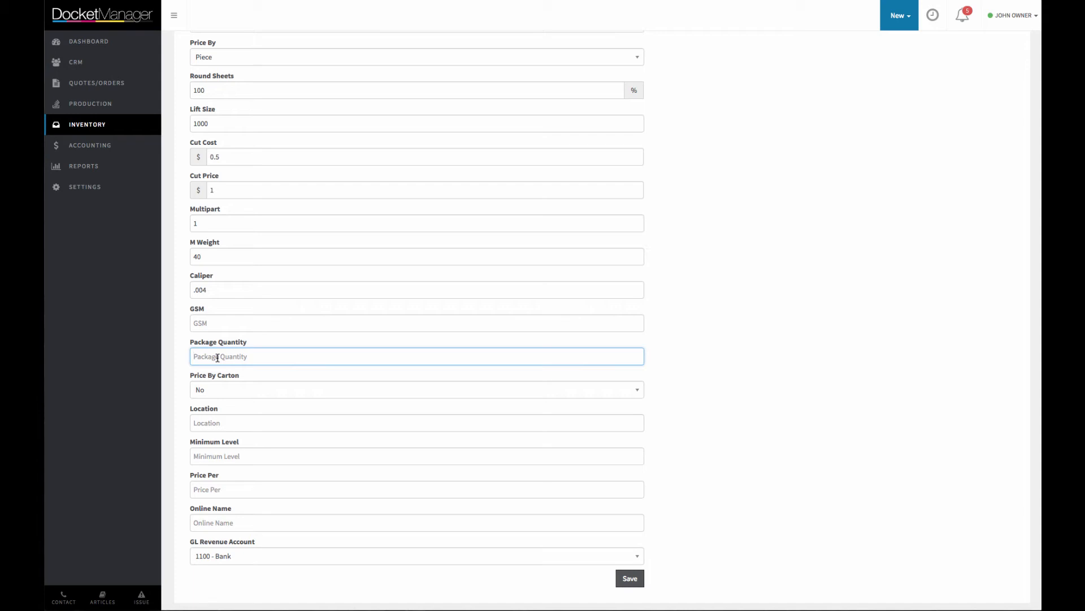
{"action": "type", "text": "500"}
{"action": "scroll", "coordinate": [183, 409], "scroll_direction": "down", "scroll_amount": 1}
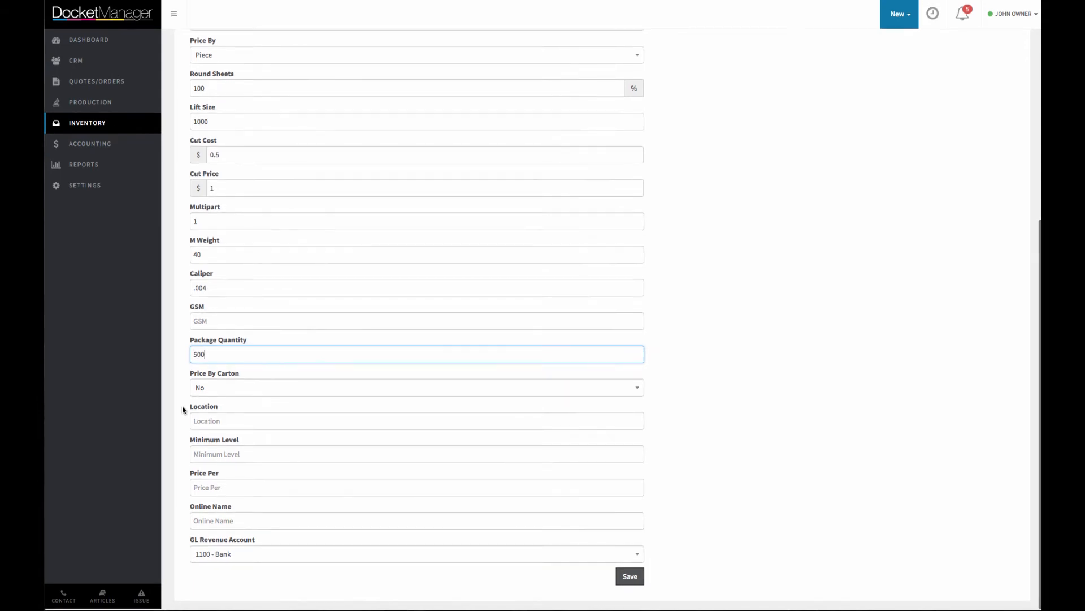
{"action": "scroll", "coordinate": [231, 395], "scroll_direction": "up", "scroll_amount": 1}
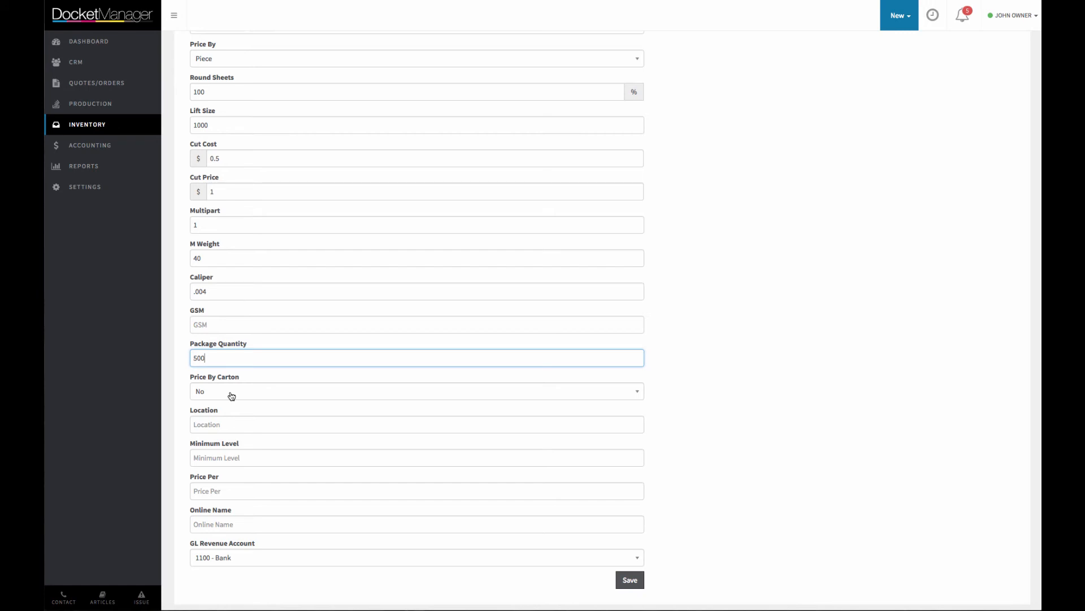
Set the stock's Price Per to 1000, leaving location, minimum level and online name blank, and save the stock configuration.
{"action": "left_click", "coordinate": [219, 420]}
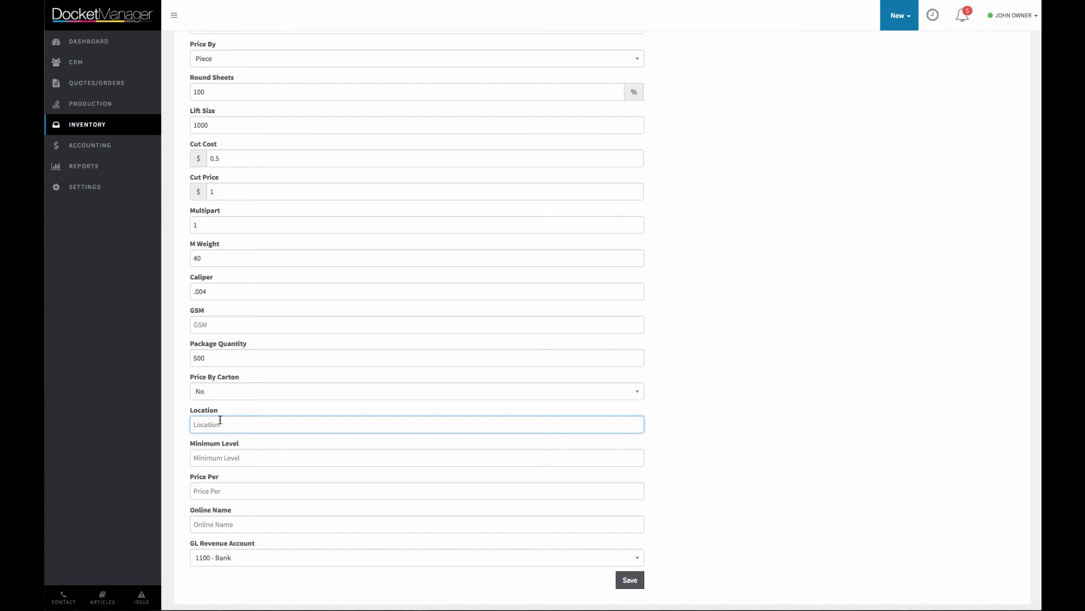
{"action": "left_click", "coordinate": [227, 461]}
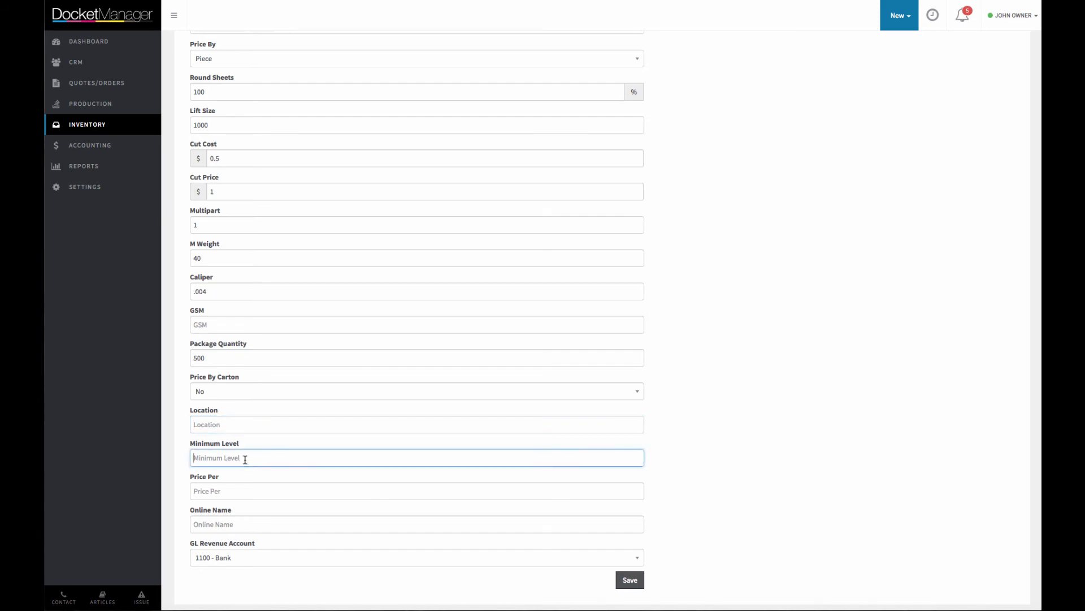
{"action": "scroll", "coordinate": [243, 459], "scroll_direction": "down", "scroll_amount": 1}
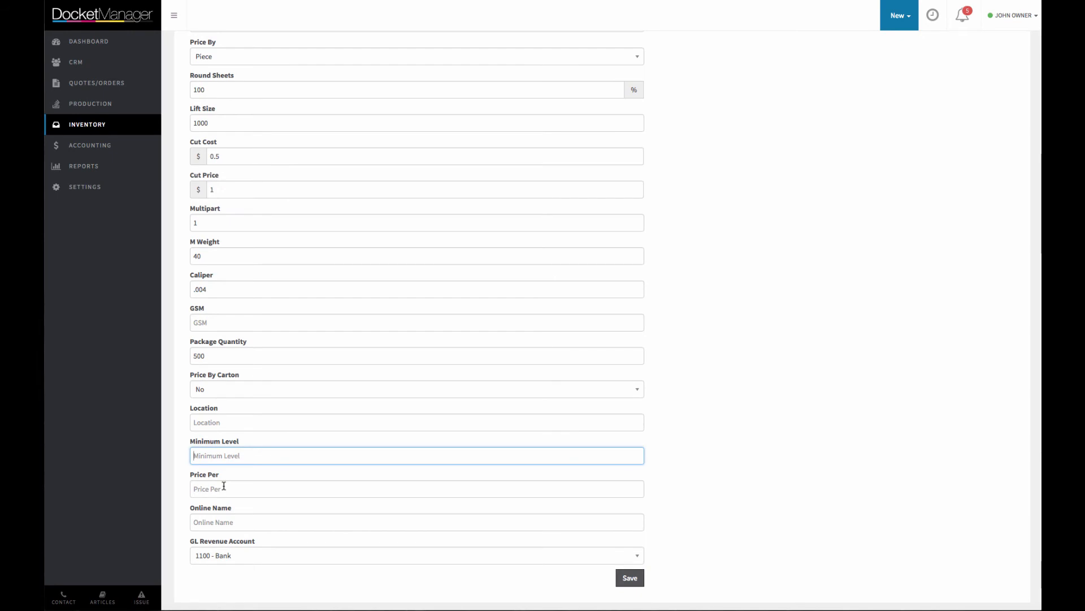
{"action": "left_click", "coordinate": [223, 486]}
{"action": "type", "text": "1000"}
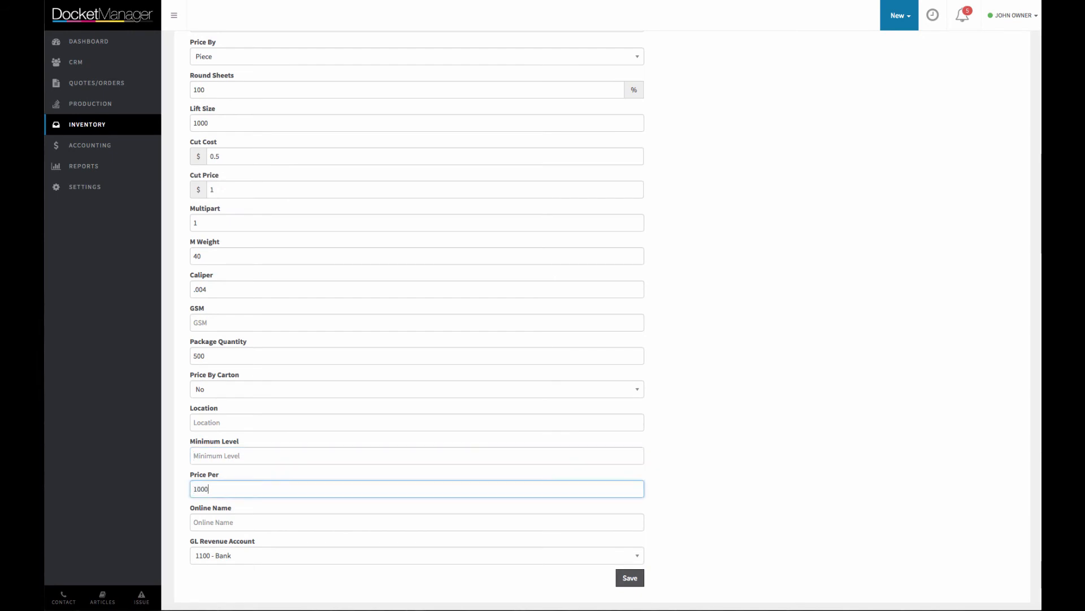
{"action": "left_click", "coordinate": [216, 522]}
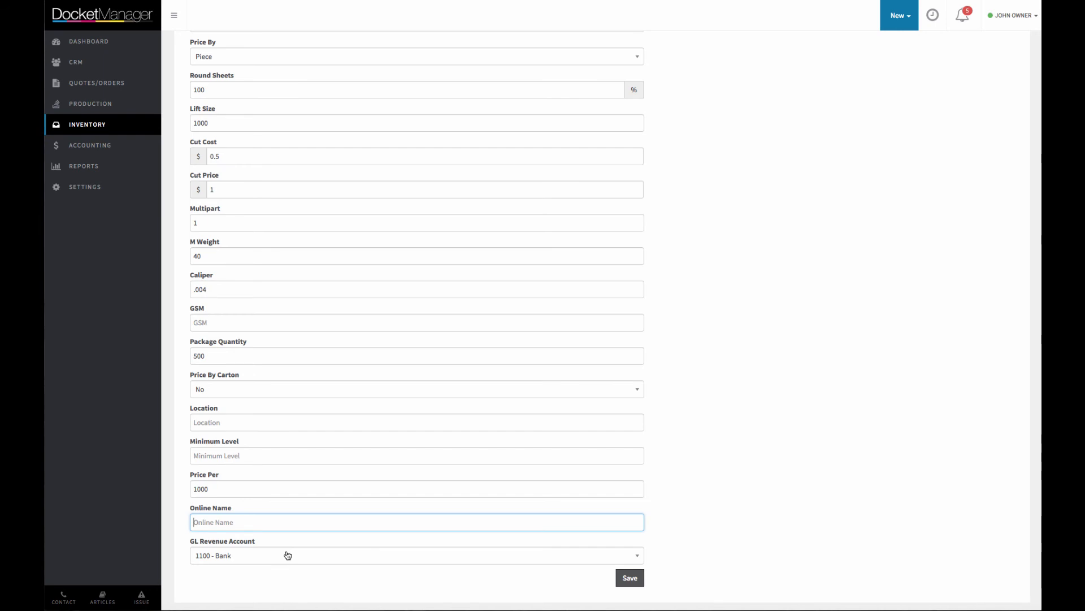
{"action": "left_click", "coordinate": [626, 579]}
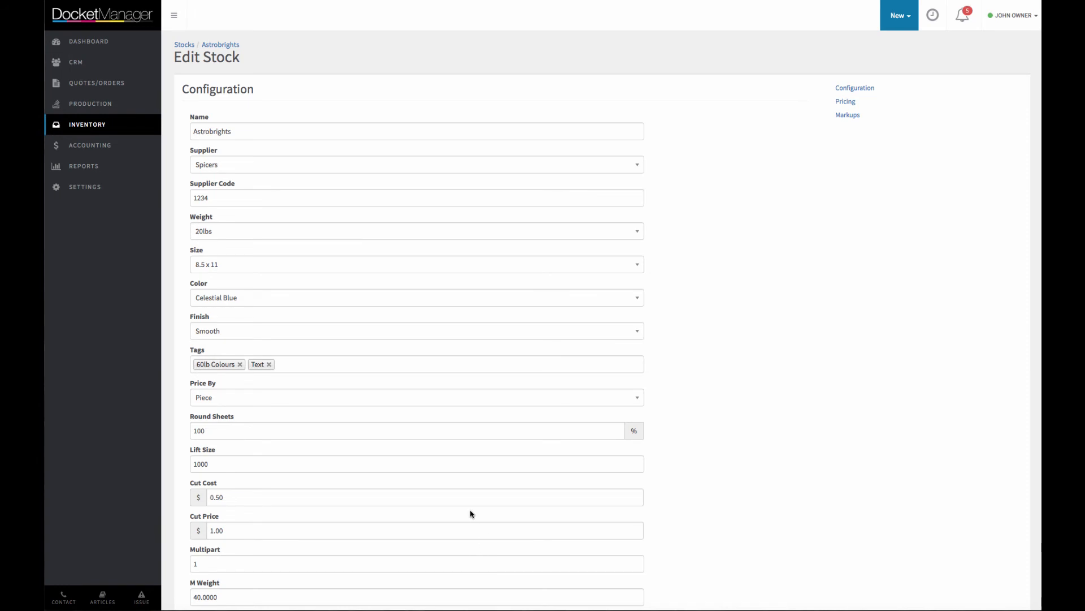
Add a price scale to the stock's pricing with quantity 1, cost $12.00 and book cost $12.00.
{"action": "scroll", "coordinate": [471, 513], "scroll_direction": "down", "scroll_amount": 7}
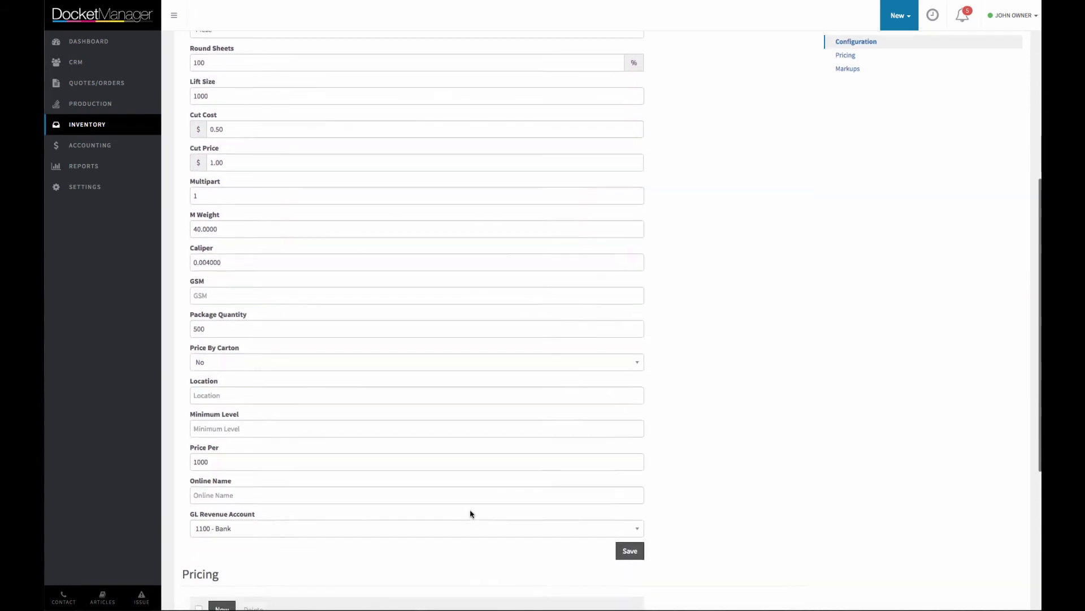
{"action": "scroll", "coordinate": [471, 513], "scroll_direction": "down", "scroll_amount": 5}
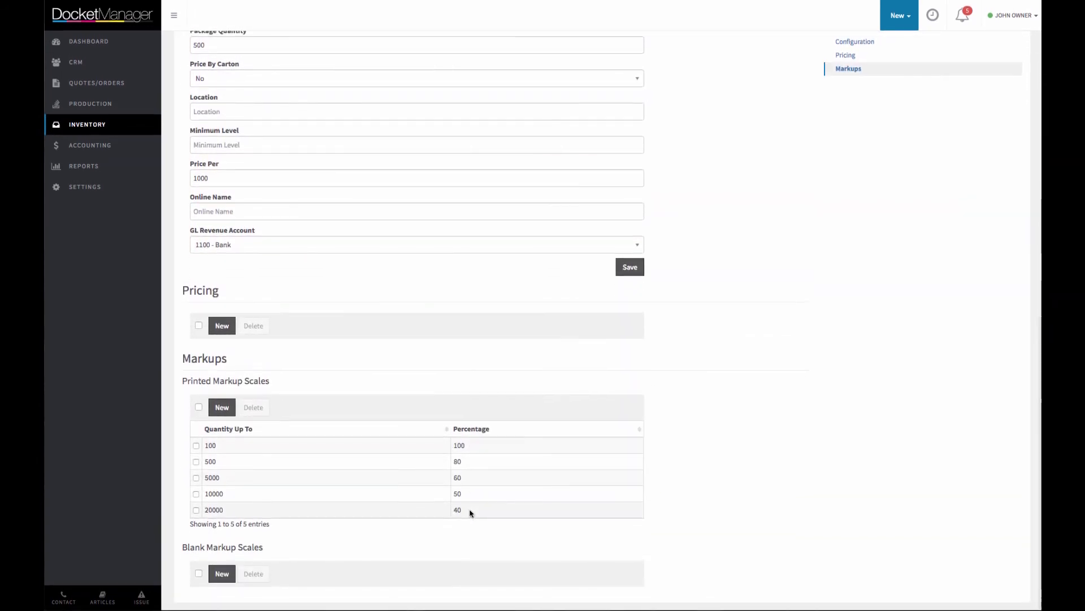
{"action": "scroll", "coordinate": [234, 329], "scroll_direction": "up", "scroll_amount": 1}
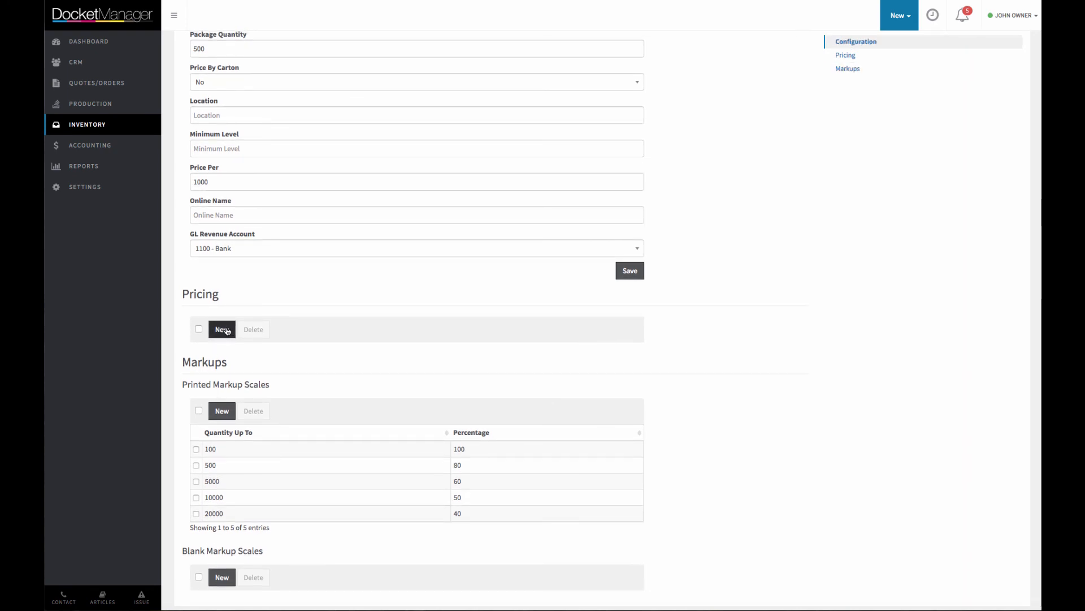
{"action": "left_click", "coordinate": [229, 330]}
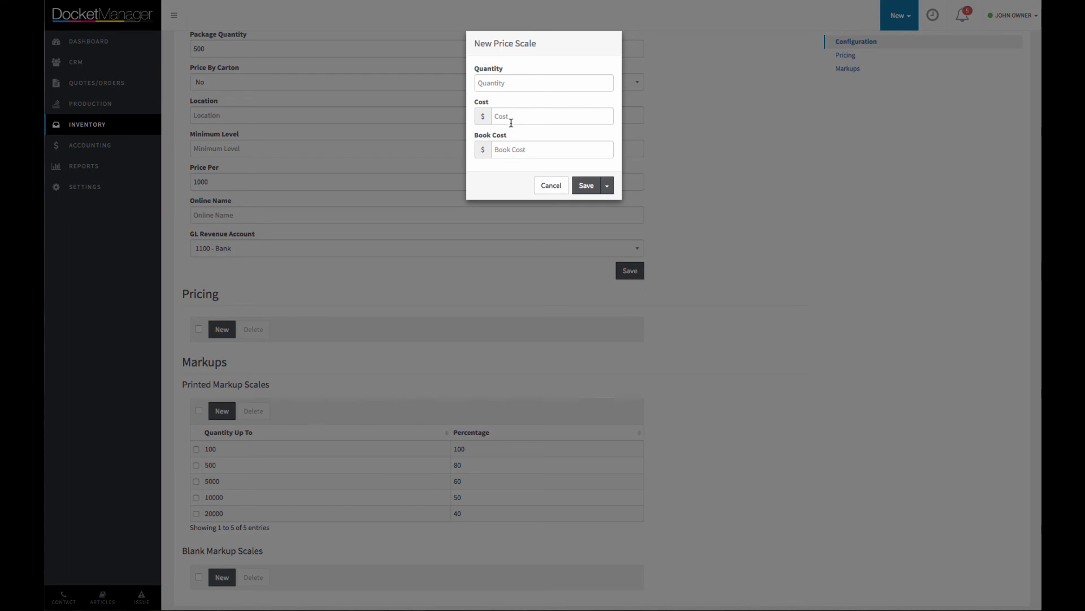
{"action": "left_click", "coordinate": [524, 89]}
{"action": "type", "text": "1"}
{"action": "key", "text": "Tab"}
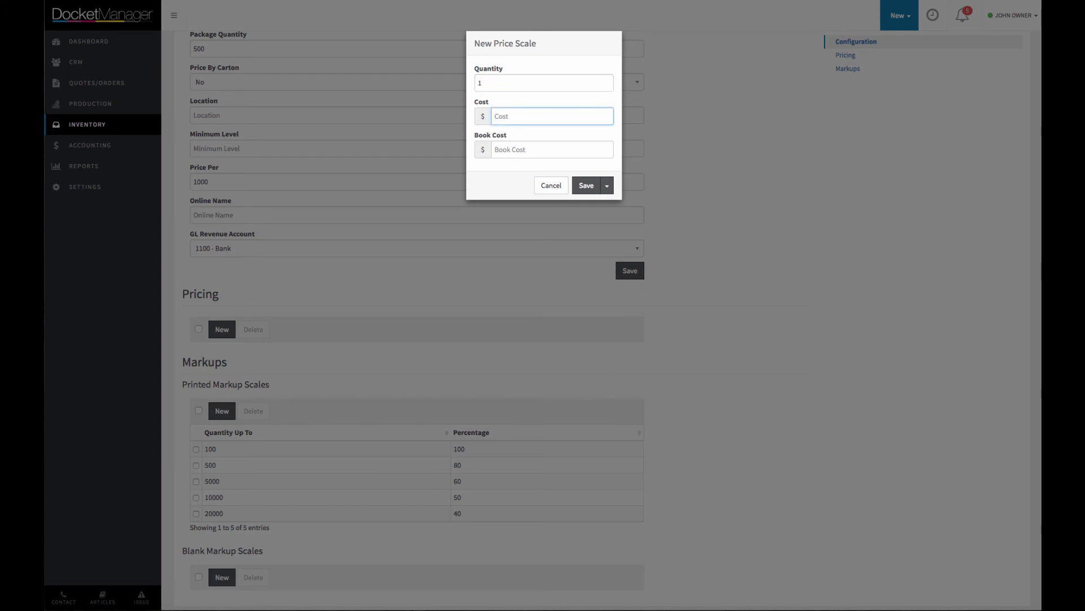
{"action": "type", "text": "12.00"}
{"action": "key", "text": "Tab"}
{"action": "type", "text": "12"}
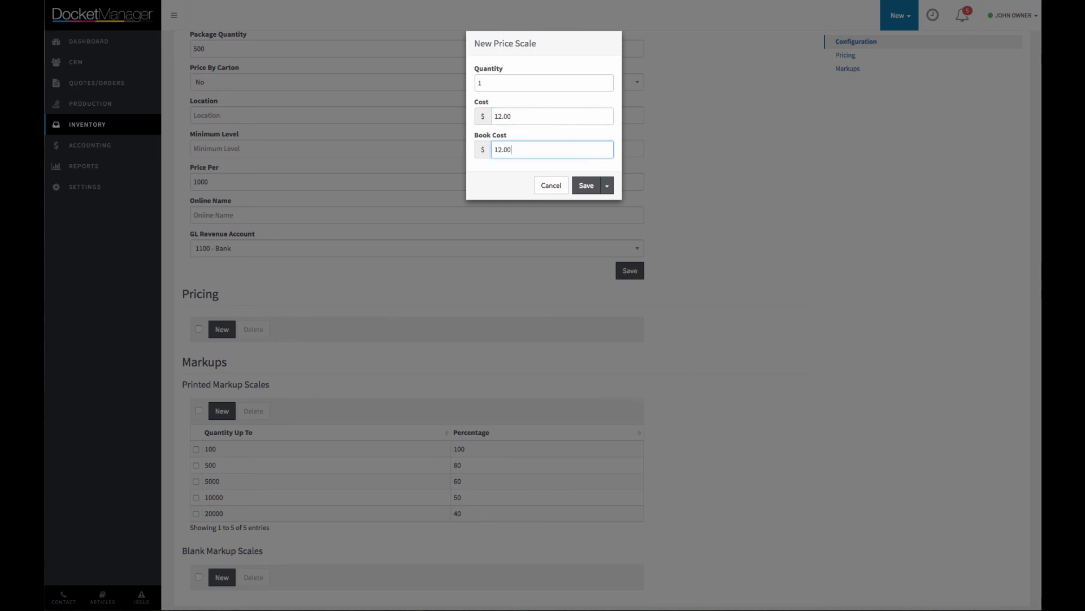
{"action": "double_click", "coordinate": [498, 113]}
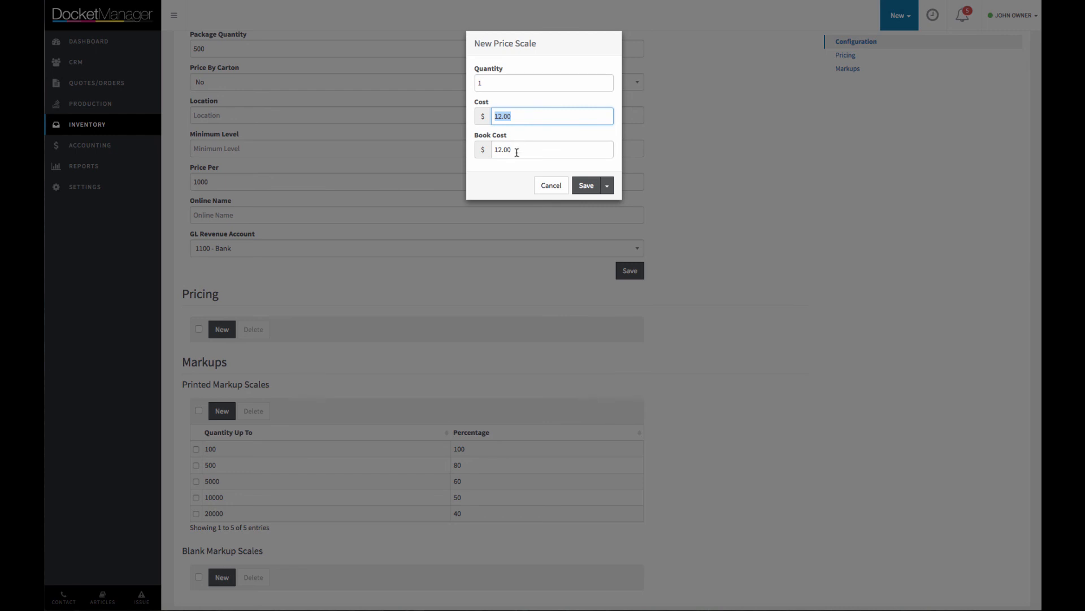
{"action": "left_click", "coordinate": [587, 185]}
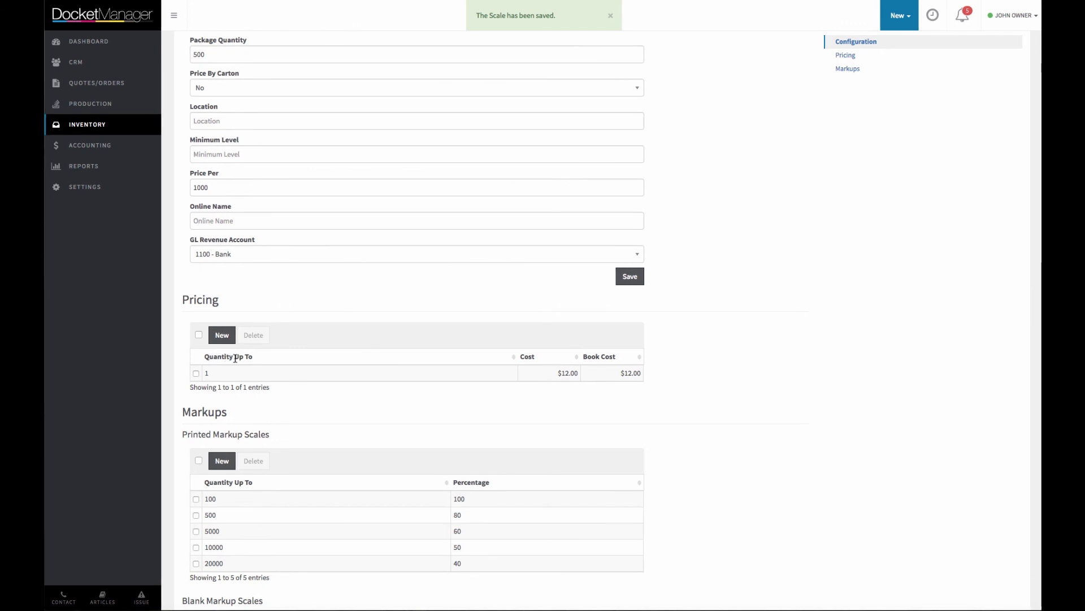
Delete only the 20000-quantity scale from the stock's printed markup scales.
{"action": "scroll", "coordinate": [265, 382], "scroll_direction": "down", "scroll_amount": 1}
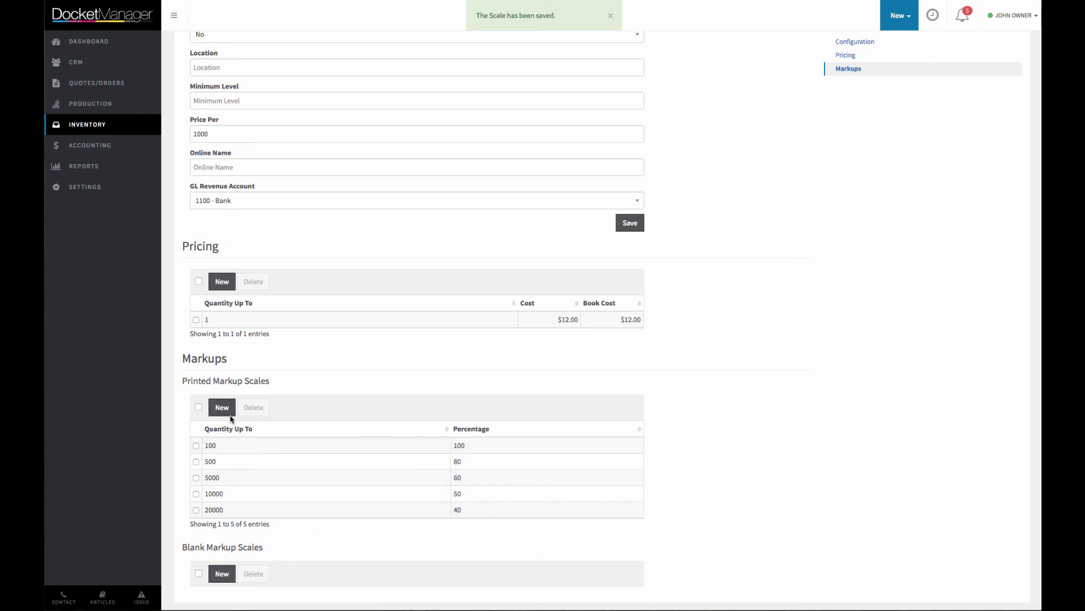
{"action": "left_click", "coordinate": [198, 406]}
{"action": "left_click", "coordinate": [196, 493]}
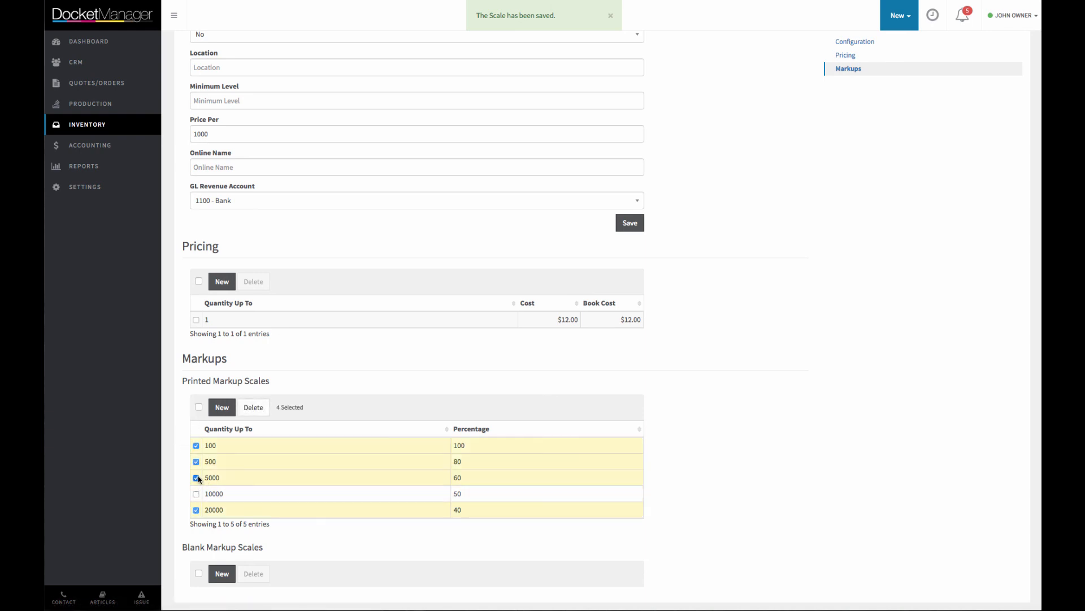
{"action": "left_click", "coordinate": [196, 478]}
{"action": "left_click", "coordinate": [197, 462]}
{"action": "left_click", "coordinate": [197, 445]}
{"action": "left_click", "coordinate": [253, 408]}
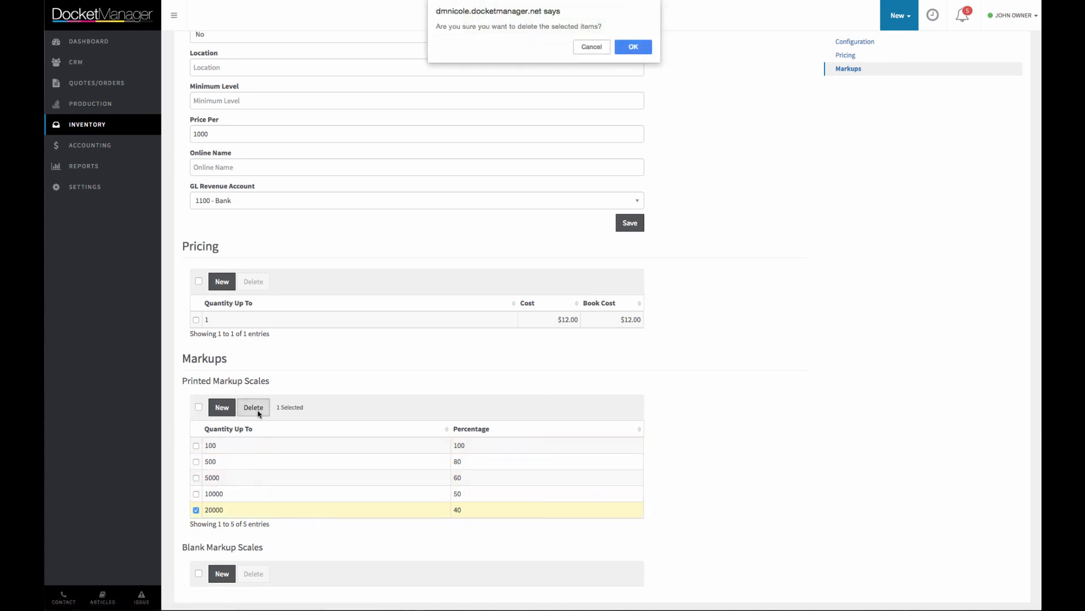
{"action": "left_click", "coordinate": [625, 46]}
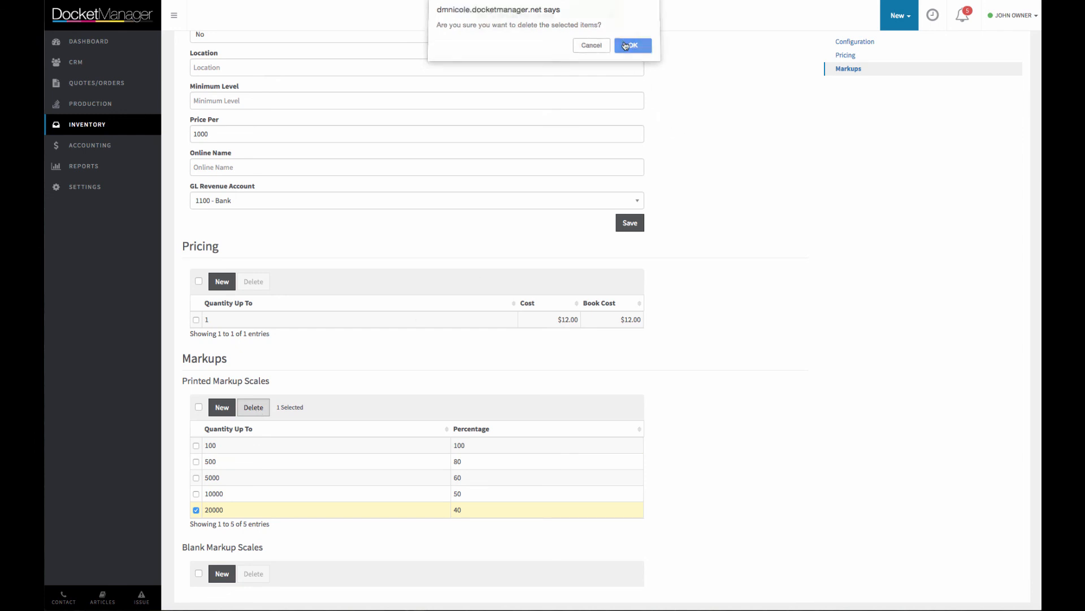